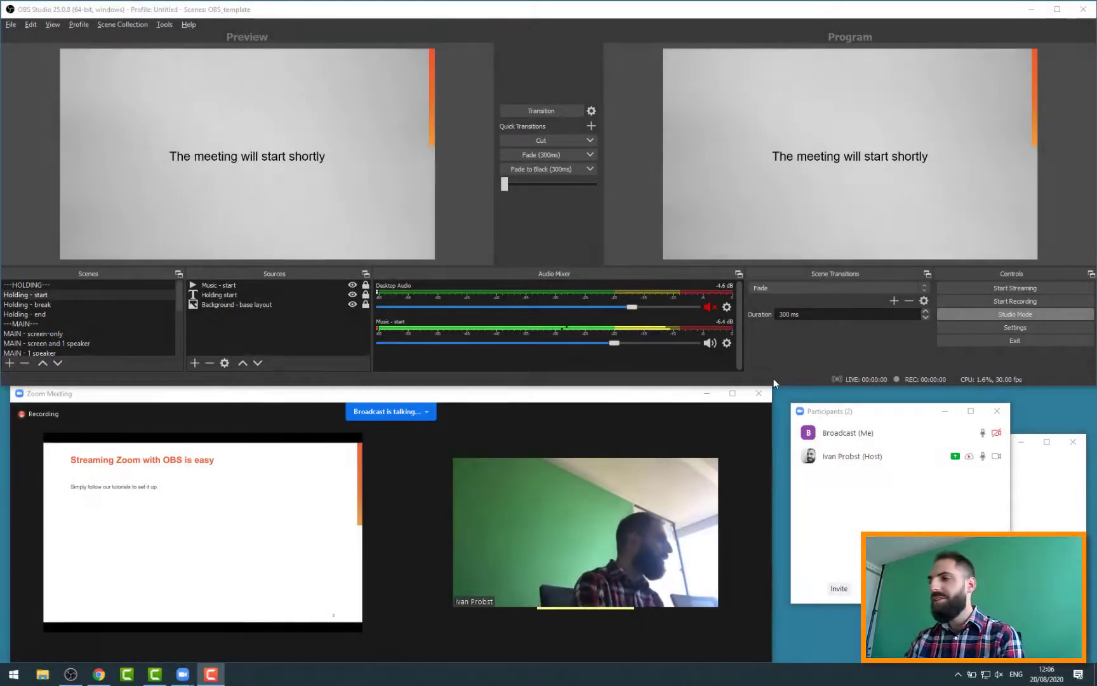
Open SpotMe Backstage in Chrome and start a new live stream under Live > Live Streams
mouse_move(496, 417)
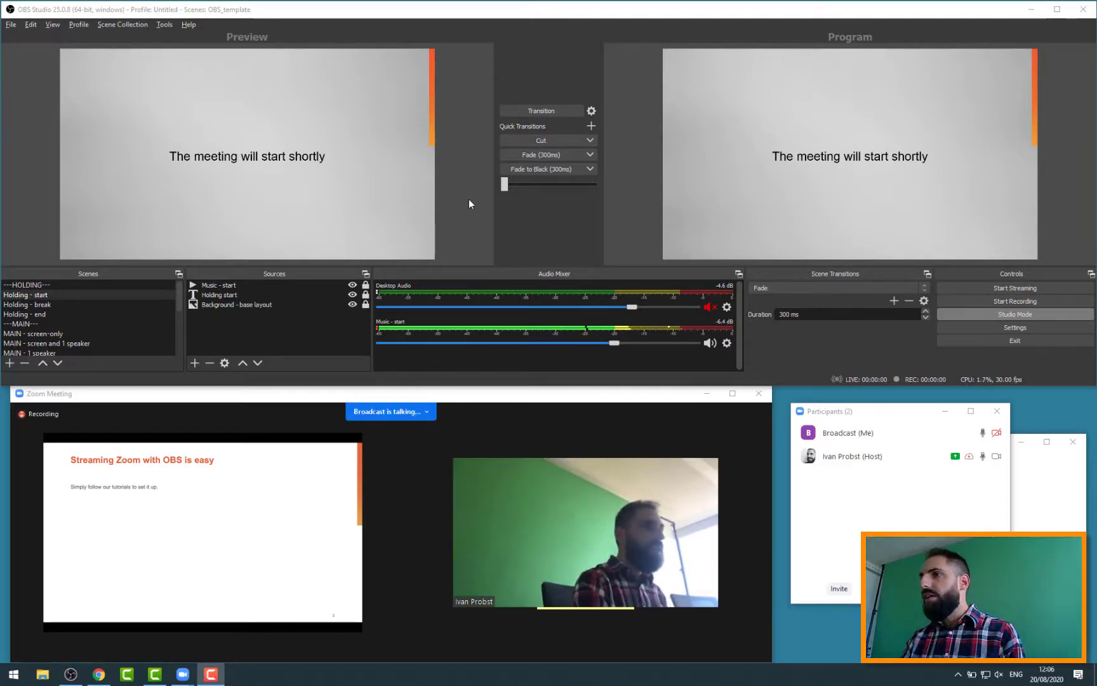
mouse_move(223, 512)
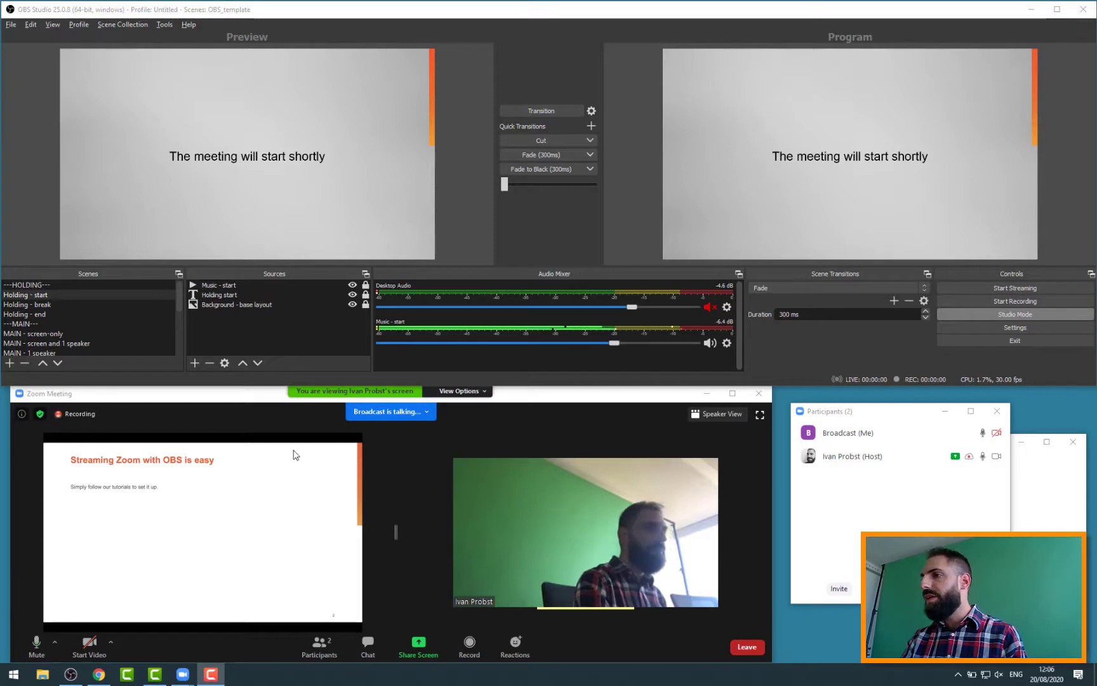
click(111, 676)
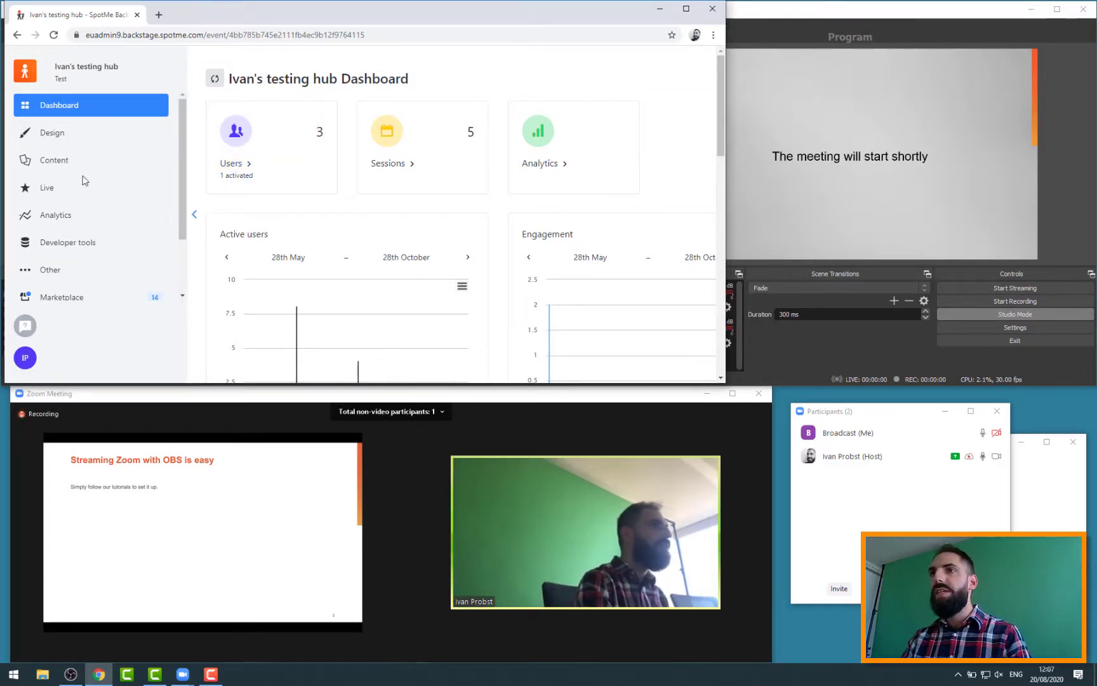
click(55, 192)
click(94, 136)
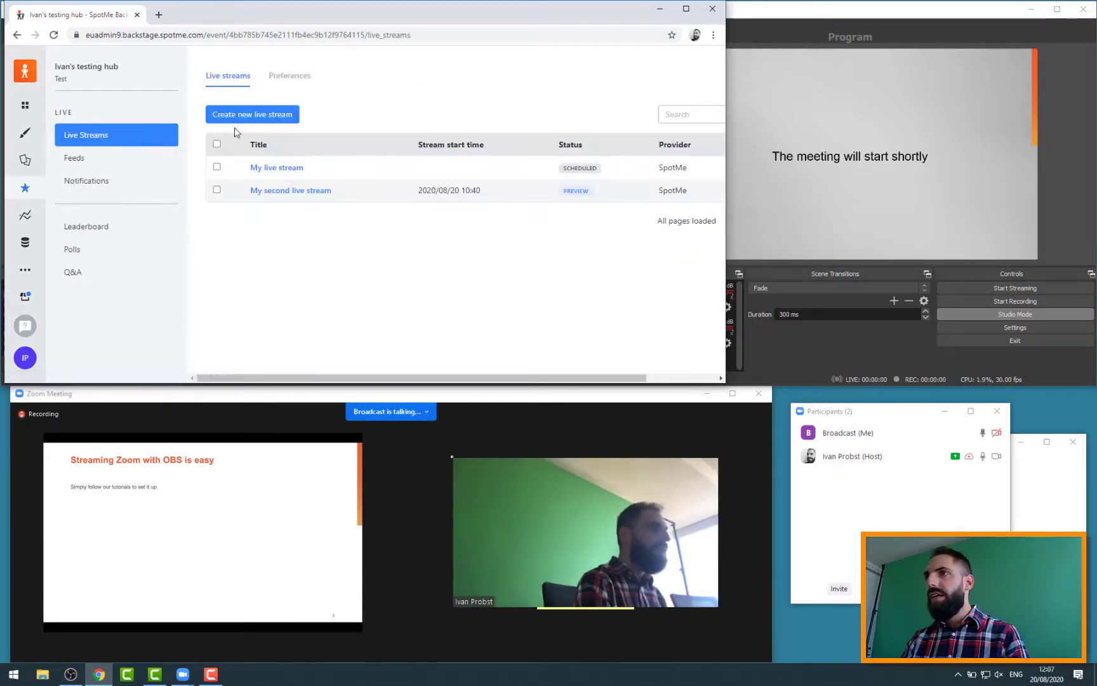
click(235, 115)
click(234, 132)
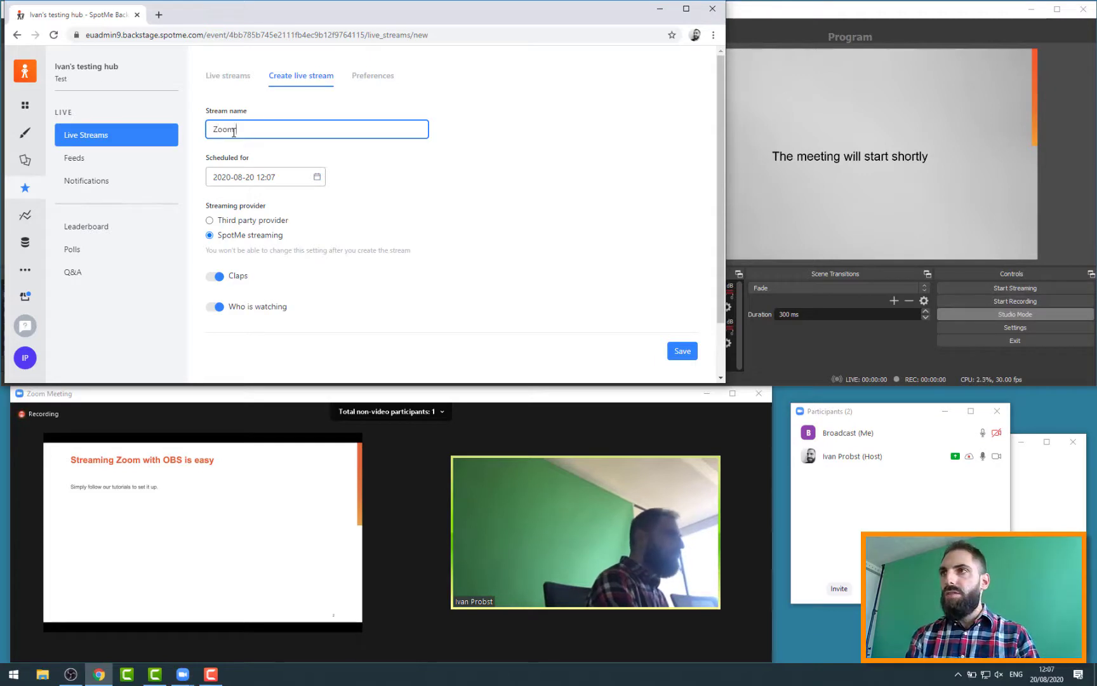
text(Zoom to OBS)
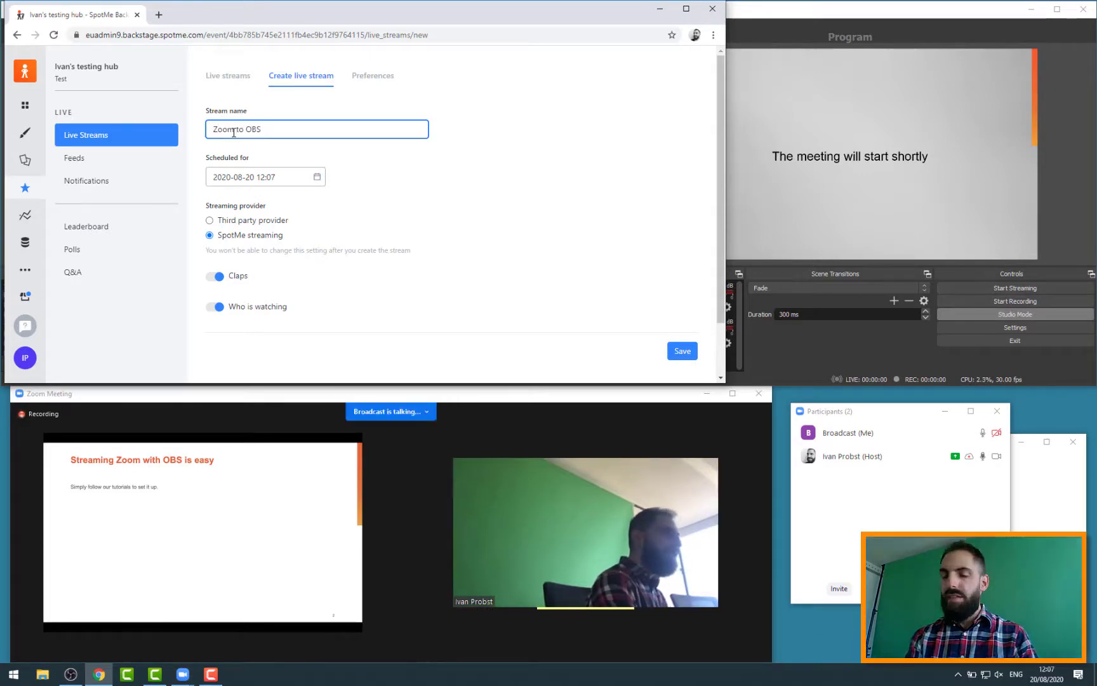
text( live stream)
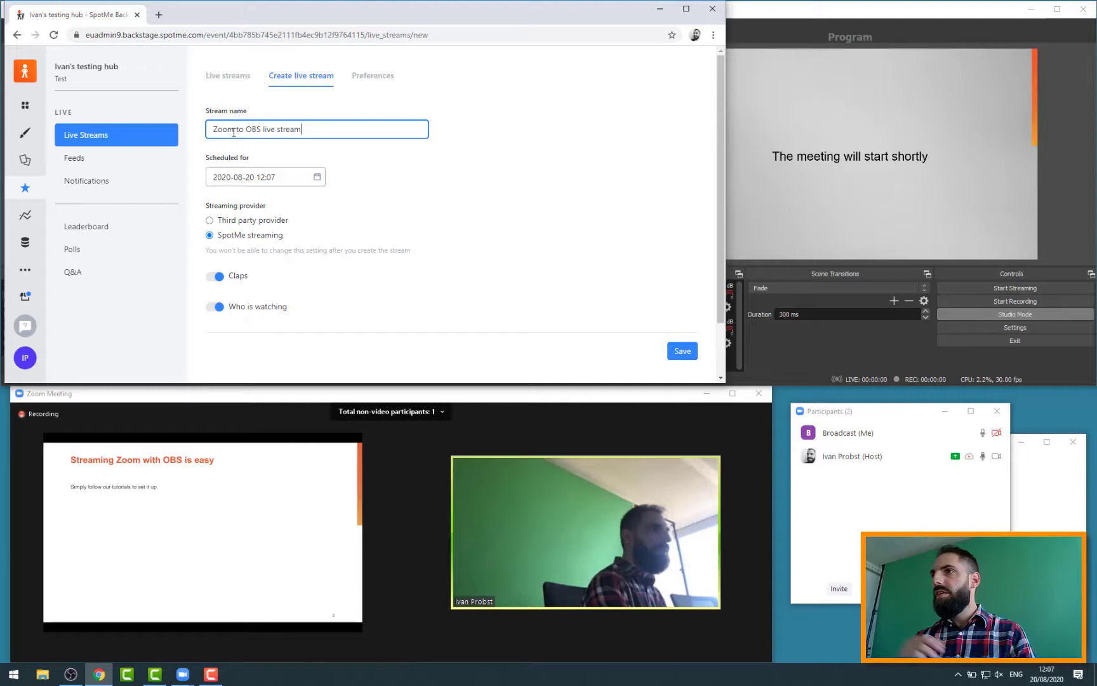
click(274, 177)
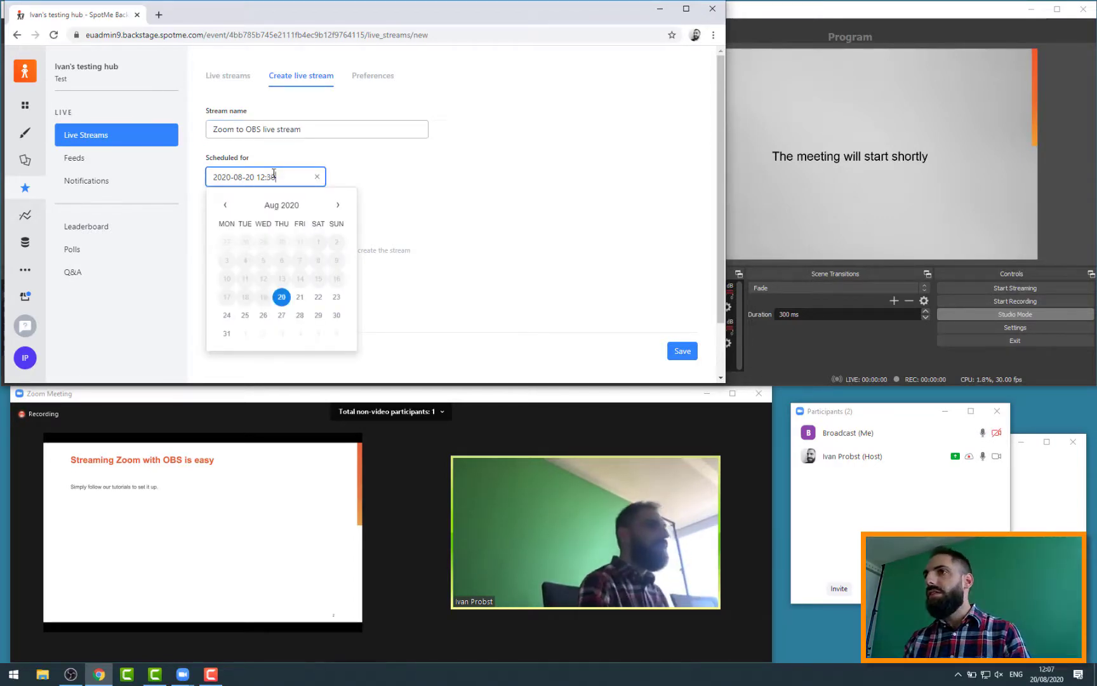
click(478, 199)
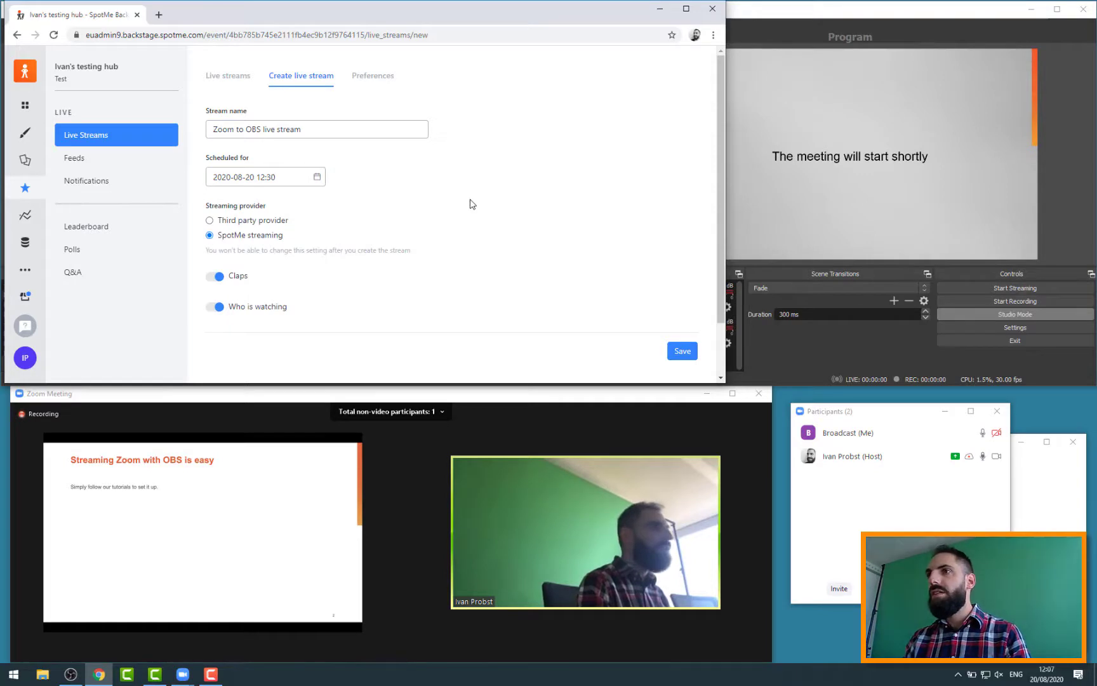
scroll(471, 203, down, 1)
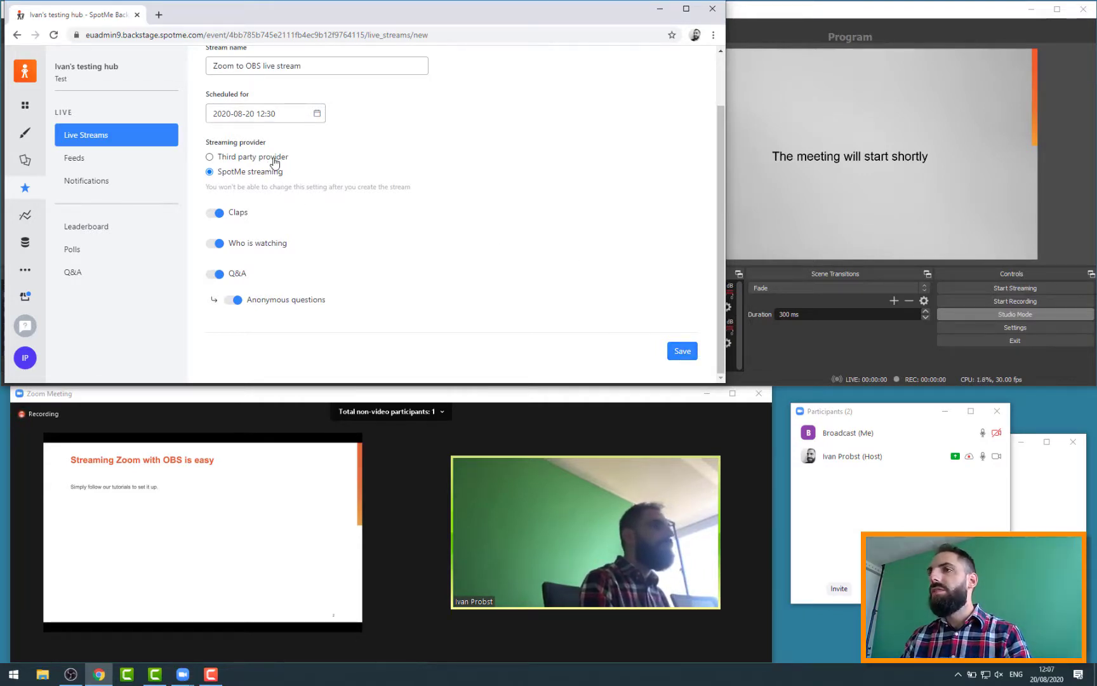
Save the Zoom to OBS live stream, then start and confirm its preview
click(679, 351)
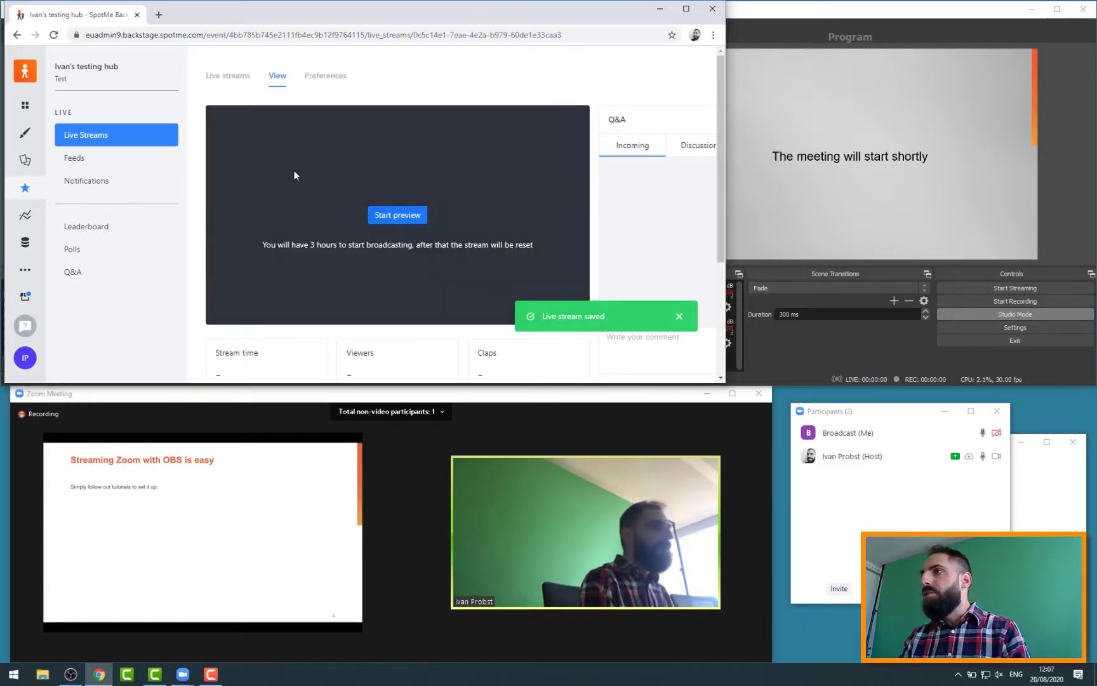
scroll(299, 170, down, 3)
scroll(298, 170, up, 3)
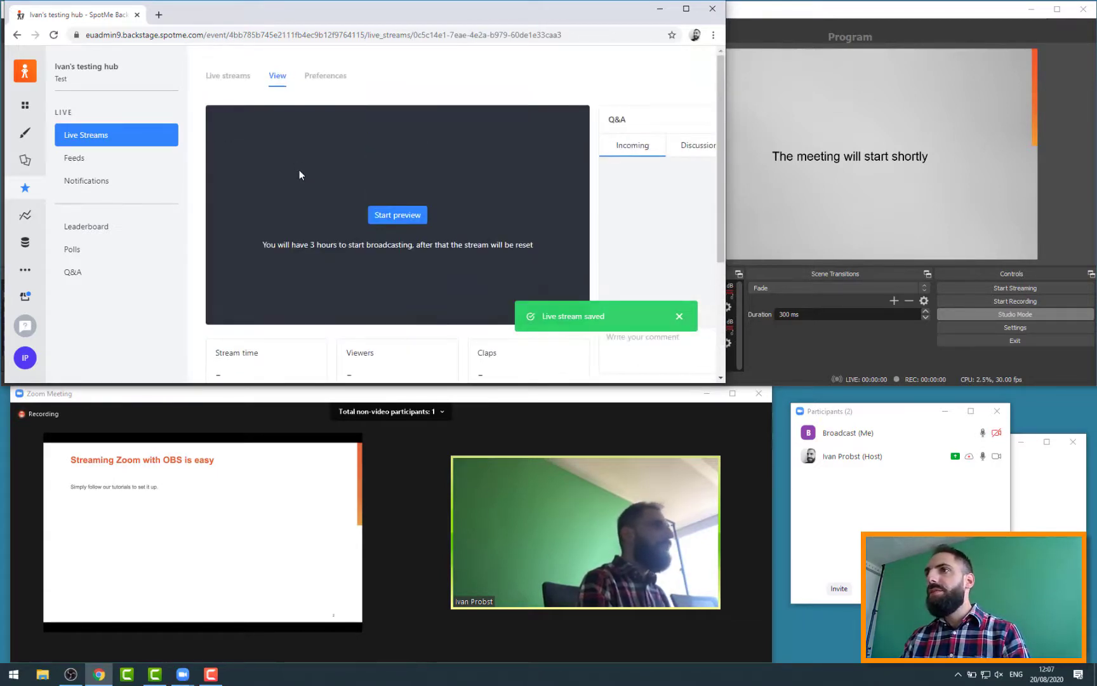
scroll(587, 201, down, 3)
scroll(583, 196, up, 3)
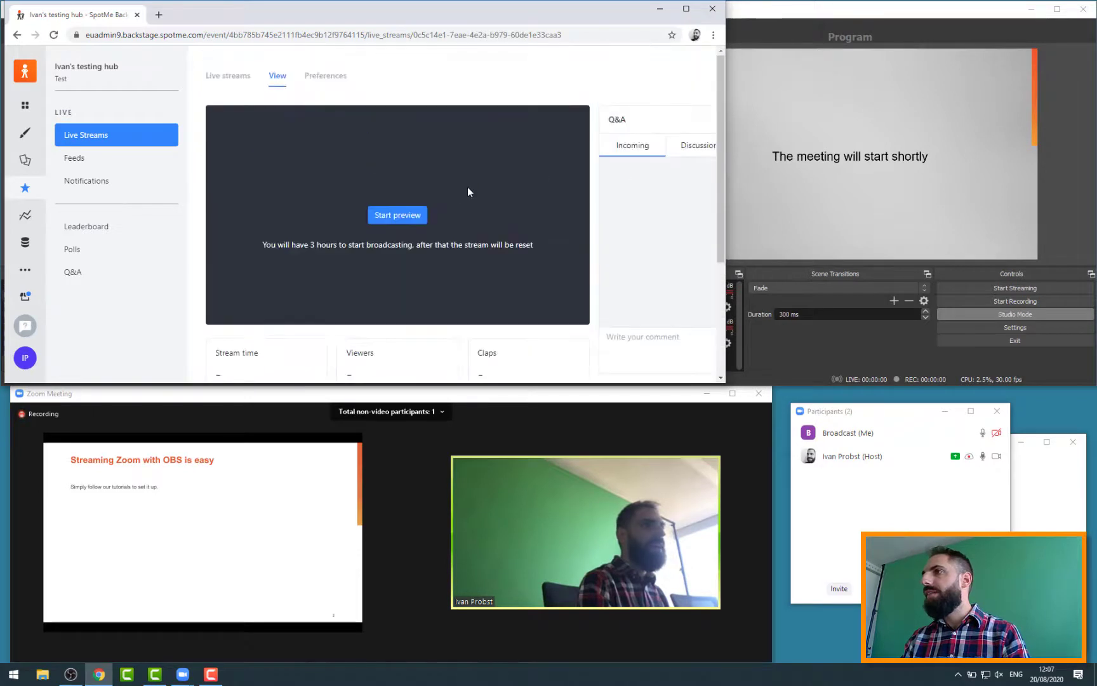
scroll(414, 176, down, 3)
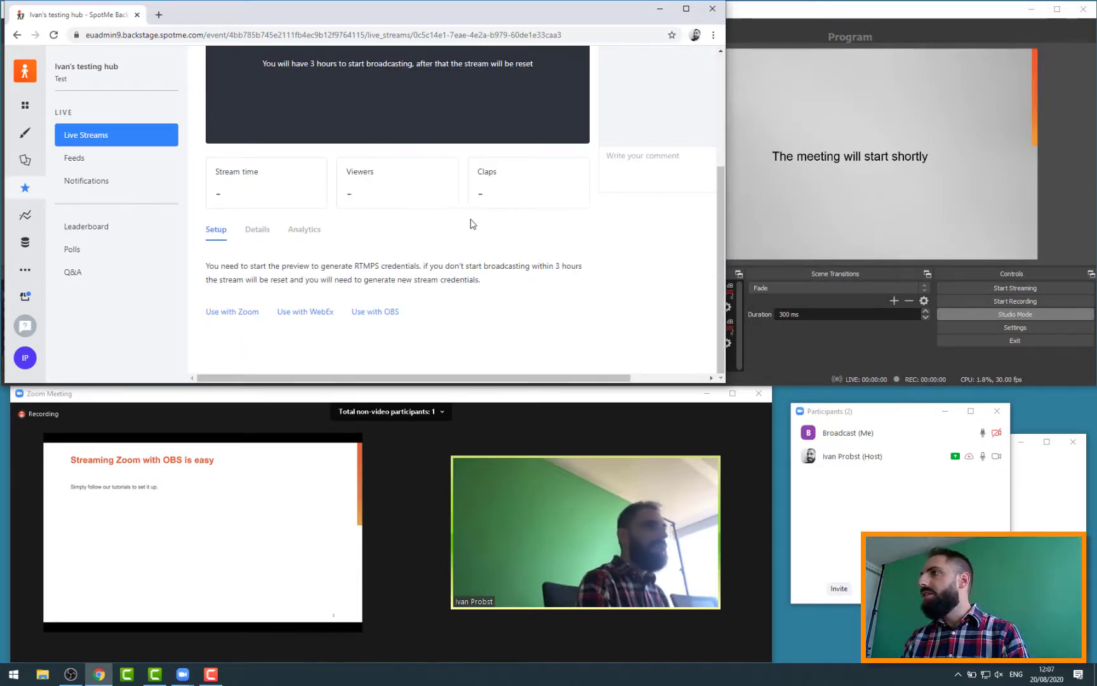
scroll(436, 174, up, 3)
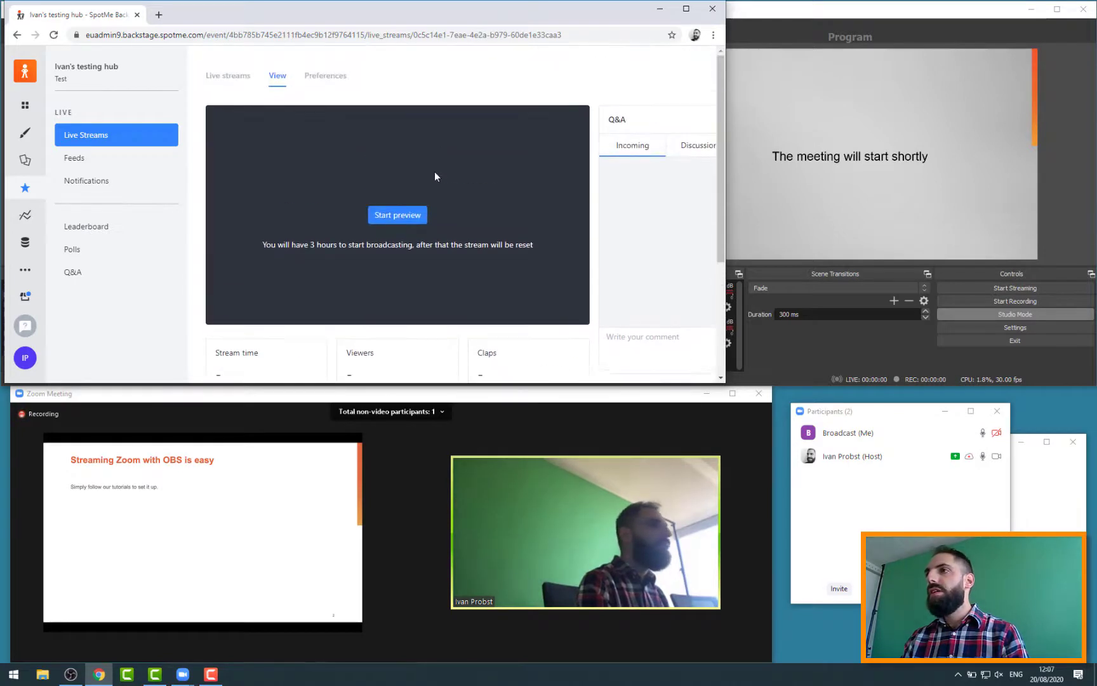
click(402, 217)
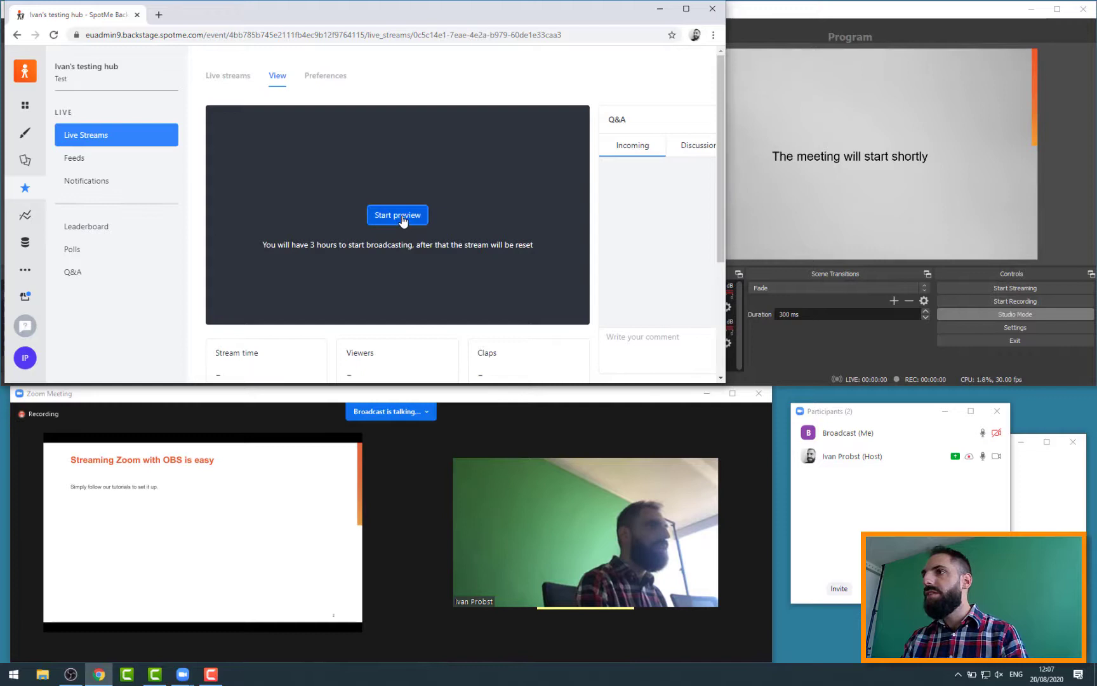
click(481, 242)
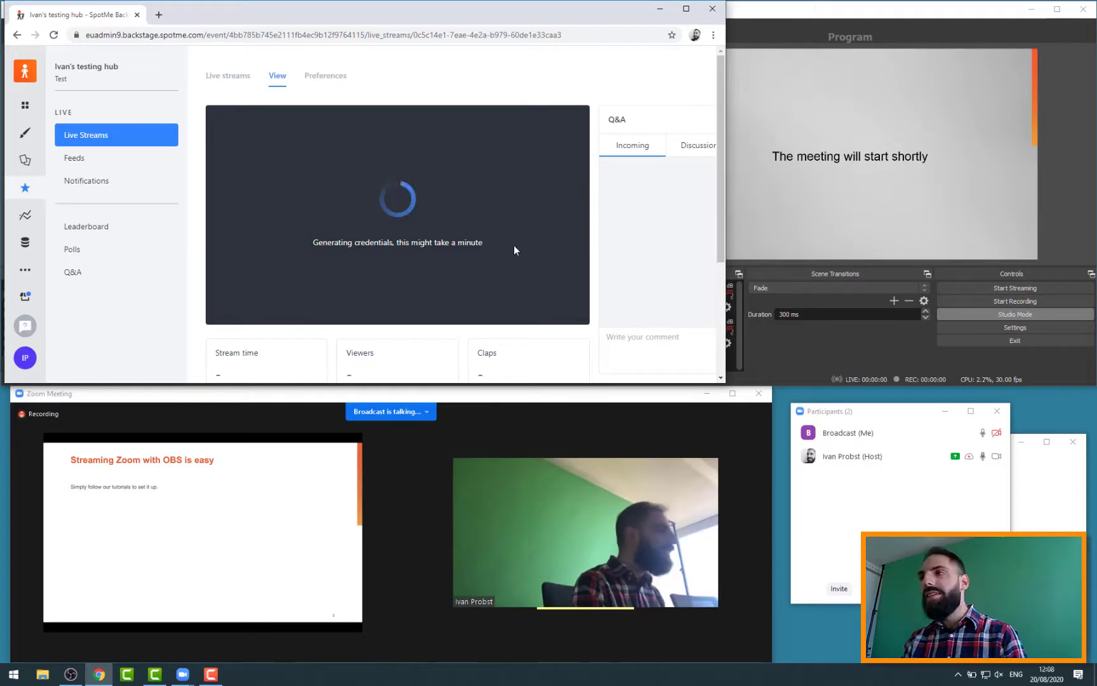
Bring up OBS Studio's Settings on the Stream page
click(851, 14)
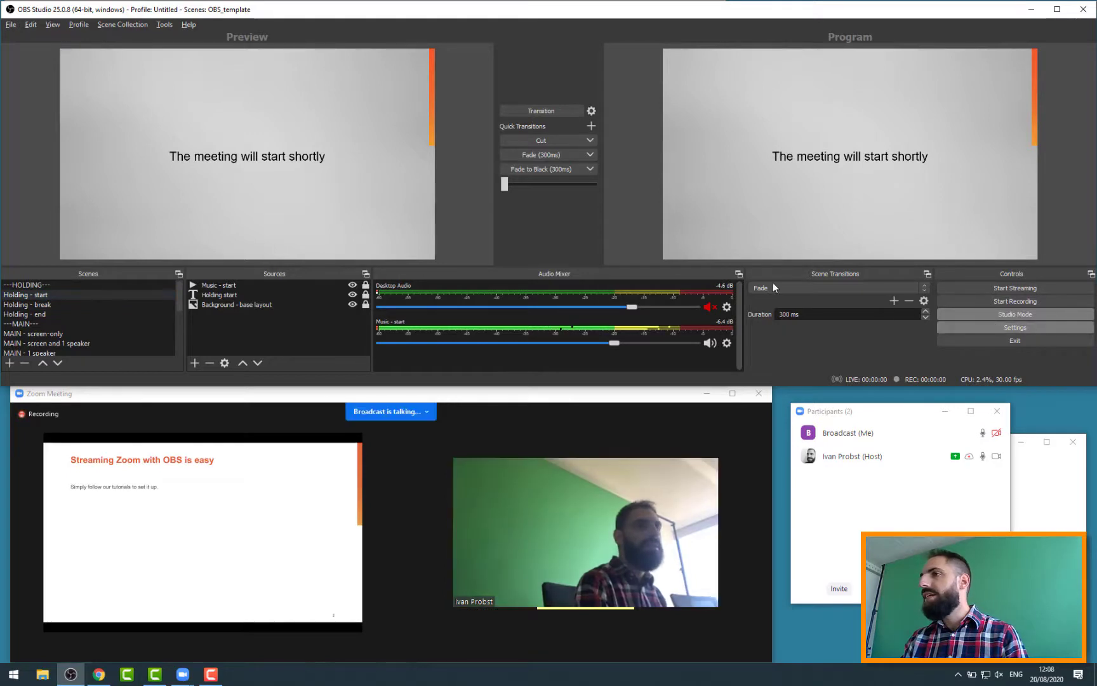
click(1015, 327)
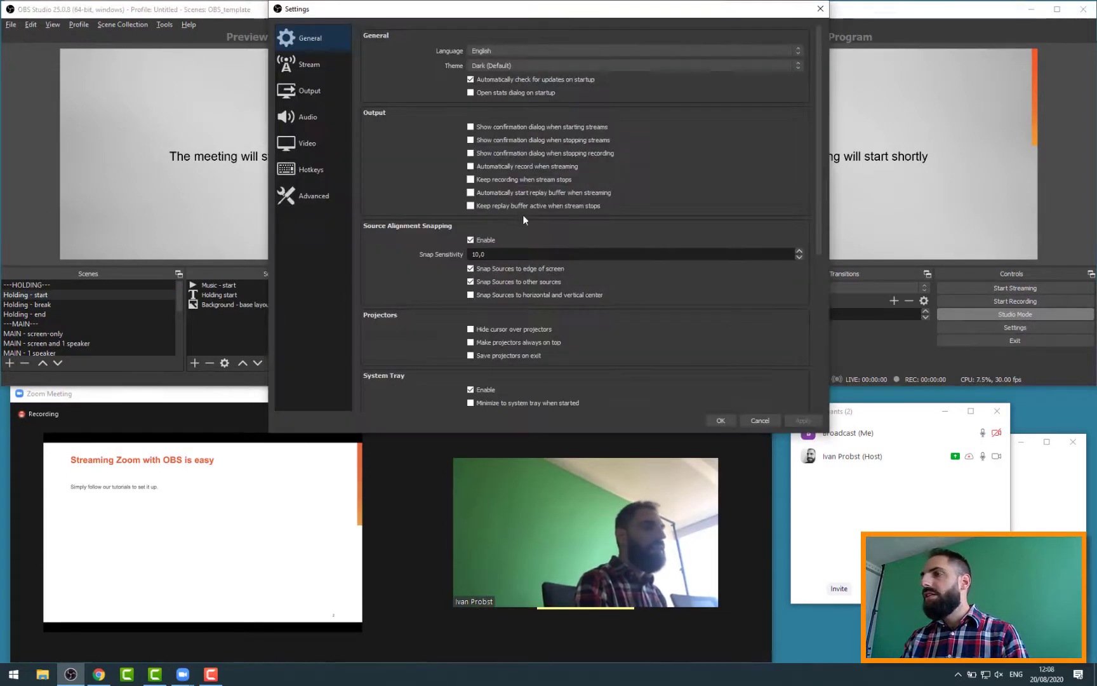
click(309, 64)
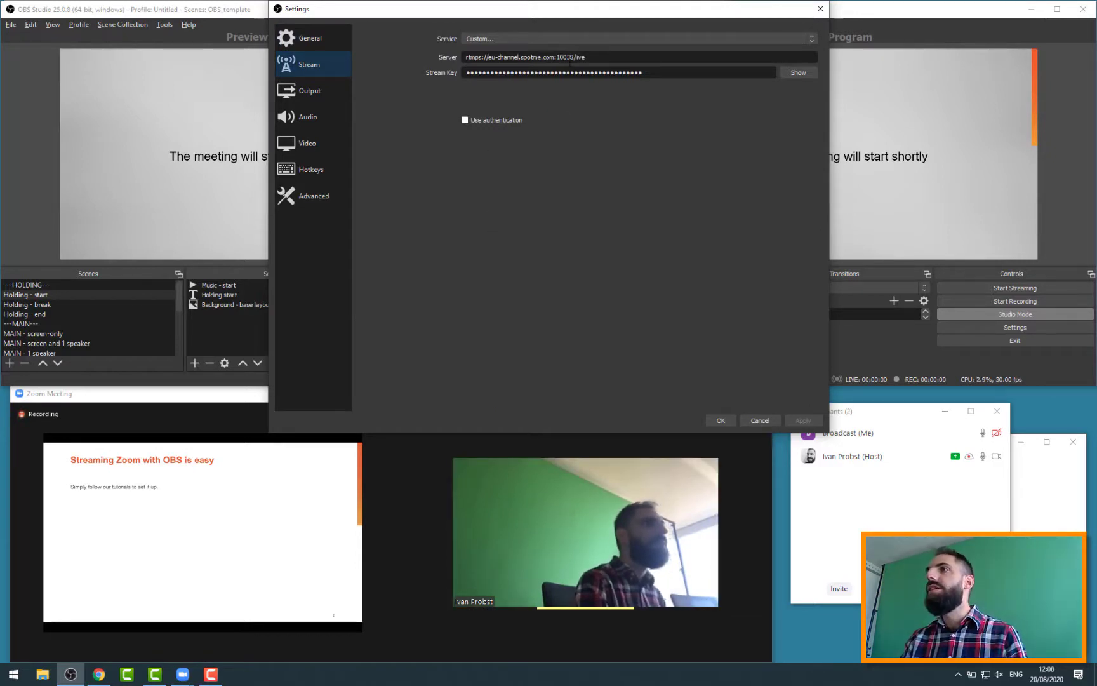
Set the streaming service to Custom and select the server address rtmps://eu-channel.spotme.com:10038/live
click(470, 39)
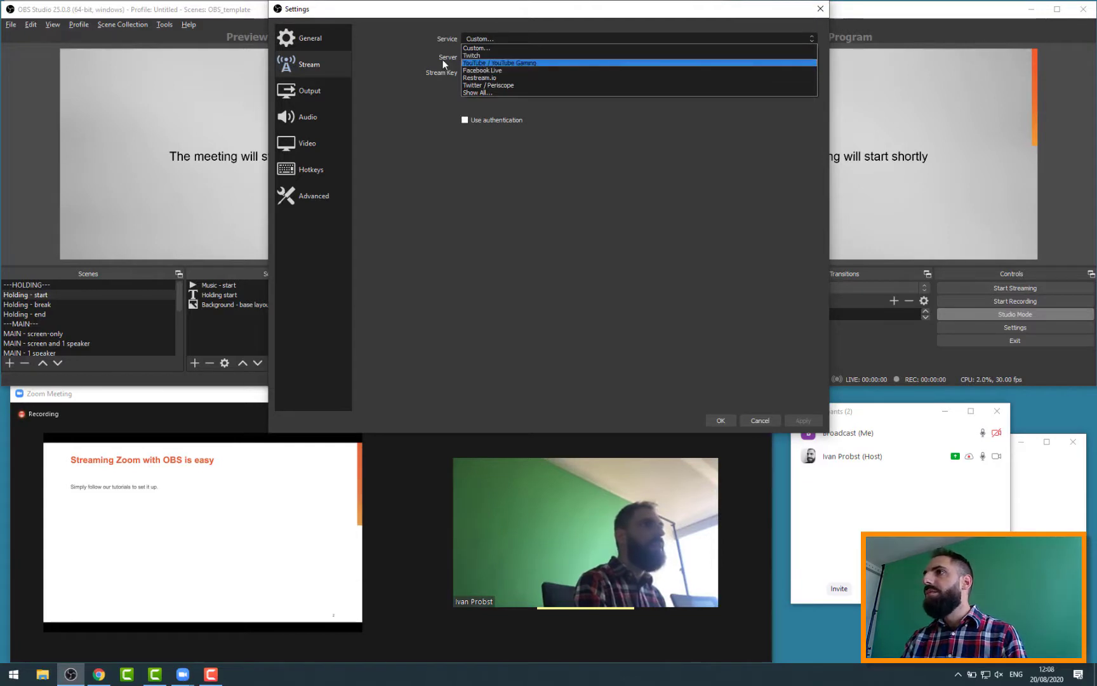
click(473, 55)
click(476, 40)
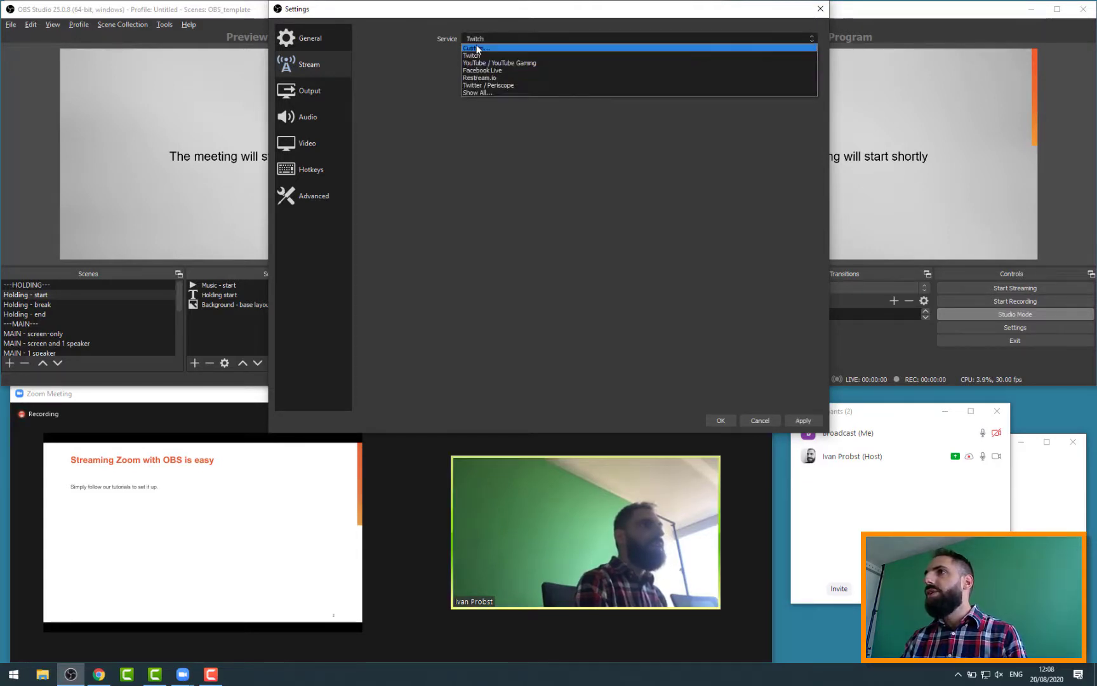
click(477, 45)
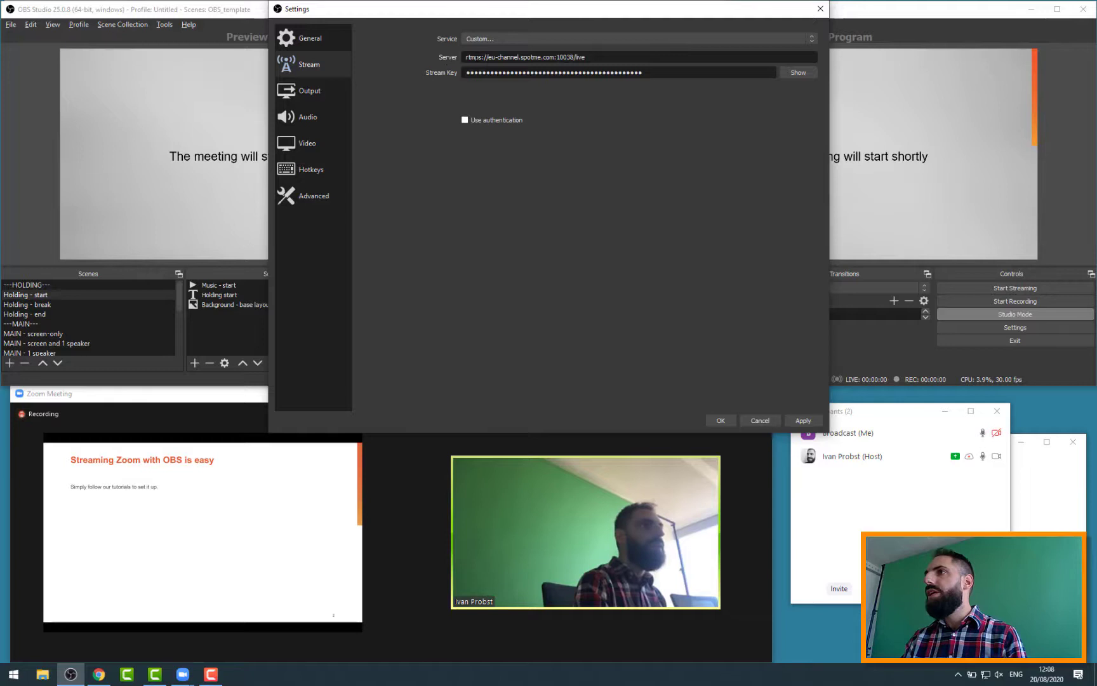
drag(465, 57, 548, 57)
click(571, 58)
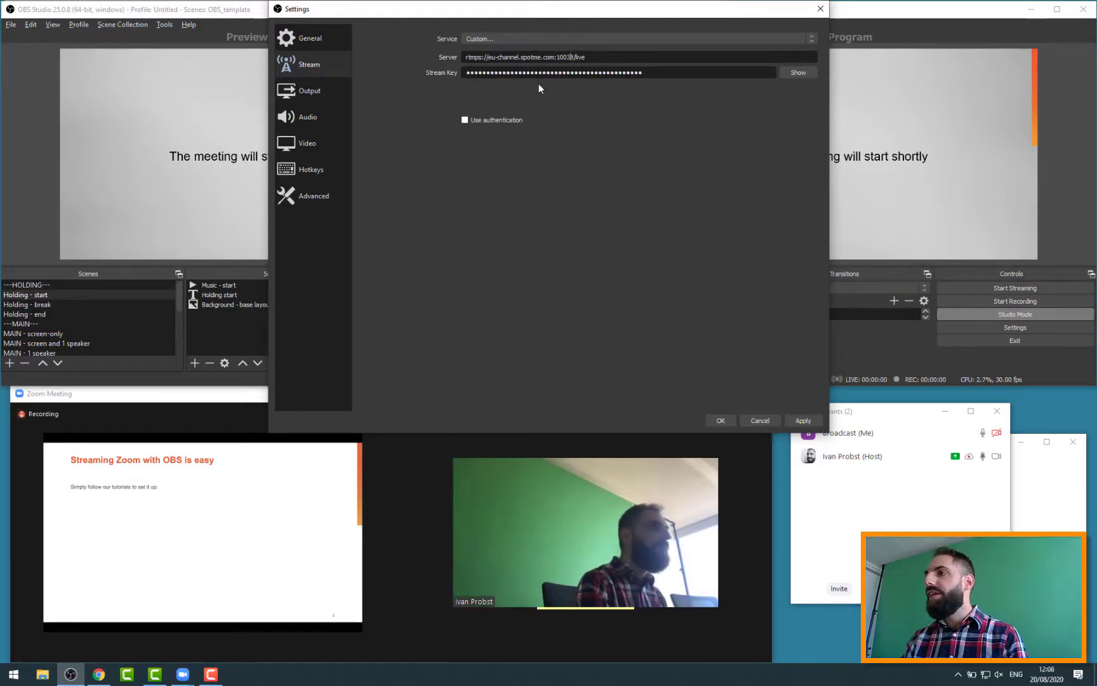
mouse_move(531, 529)
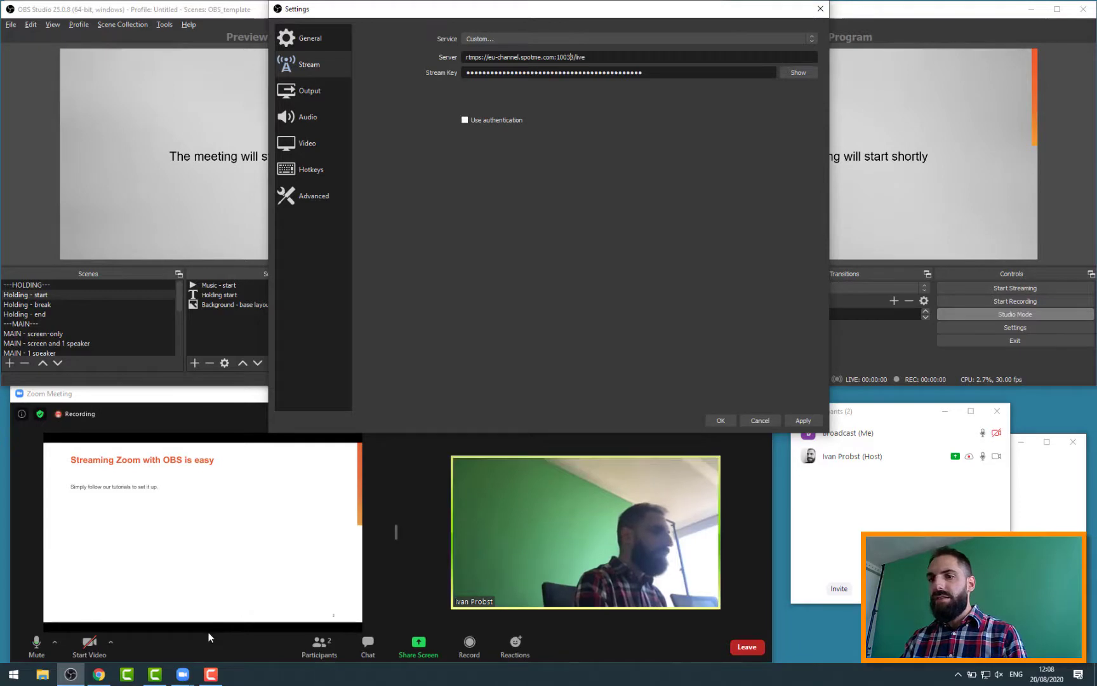
click(99, 674)
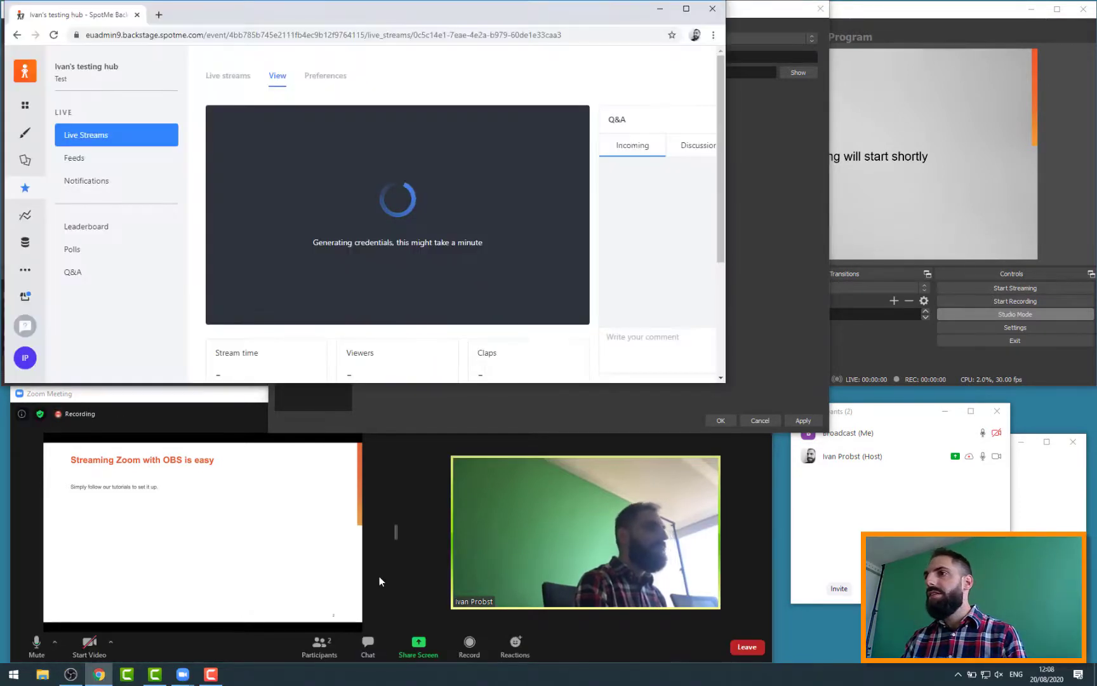
scroll(400, 153, down, 1)
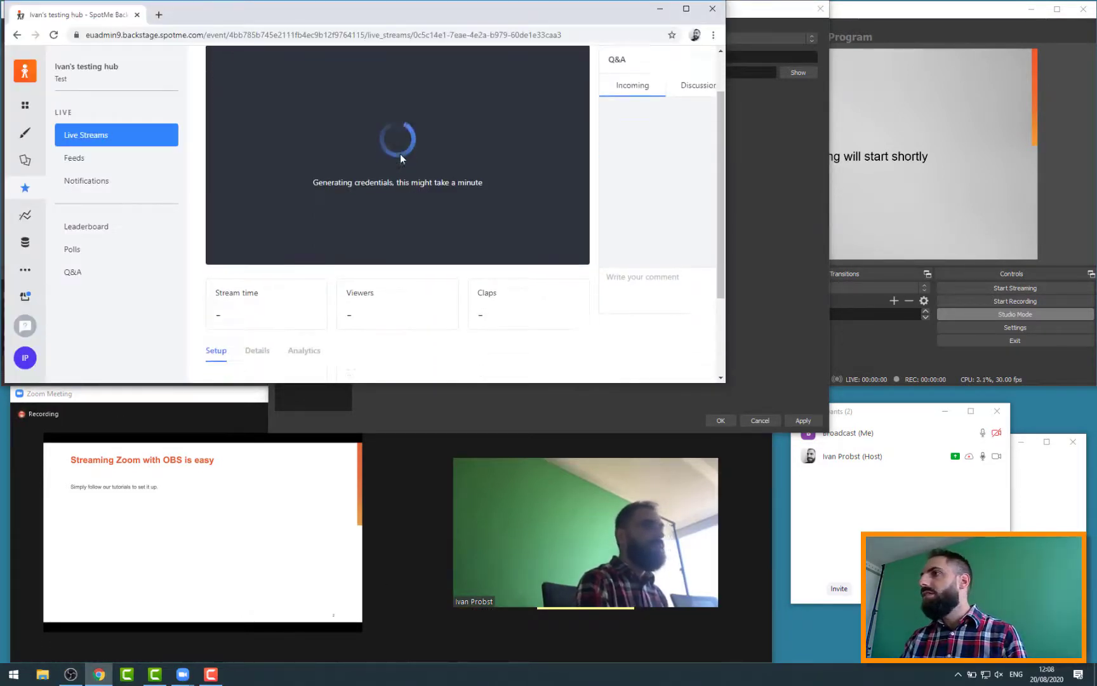
scroll(406, 154, down, 2)
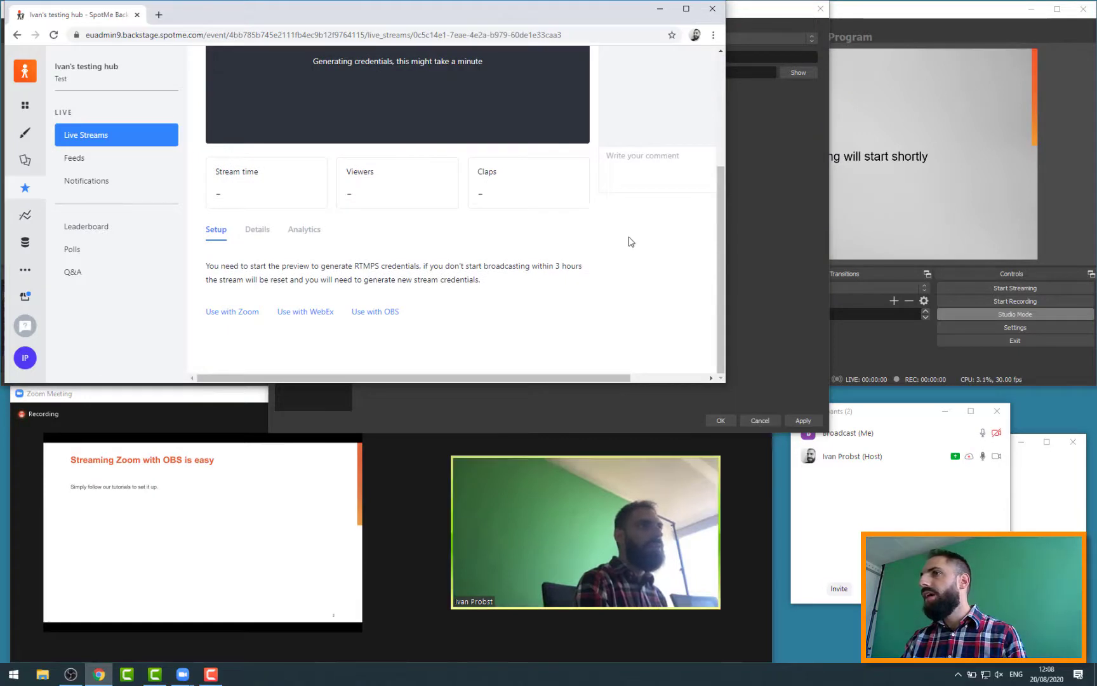
scroll(629, 242, up, 2)
scroll(632, 242, down, 2)
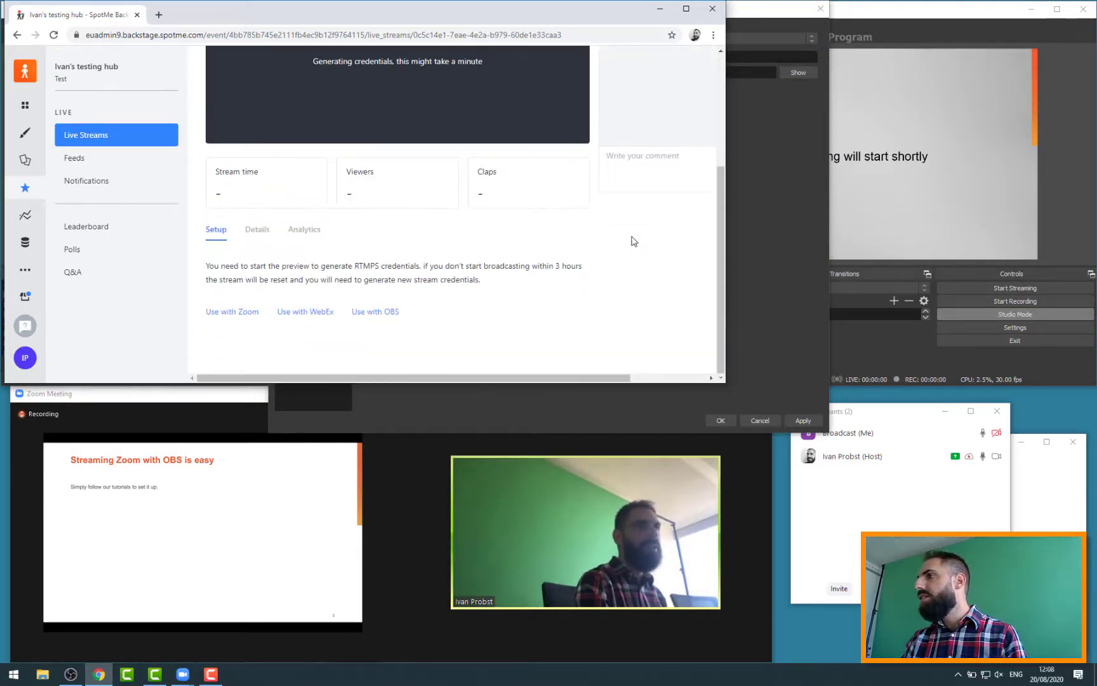
scroll(630, 231, up, 3)
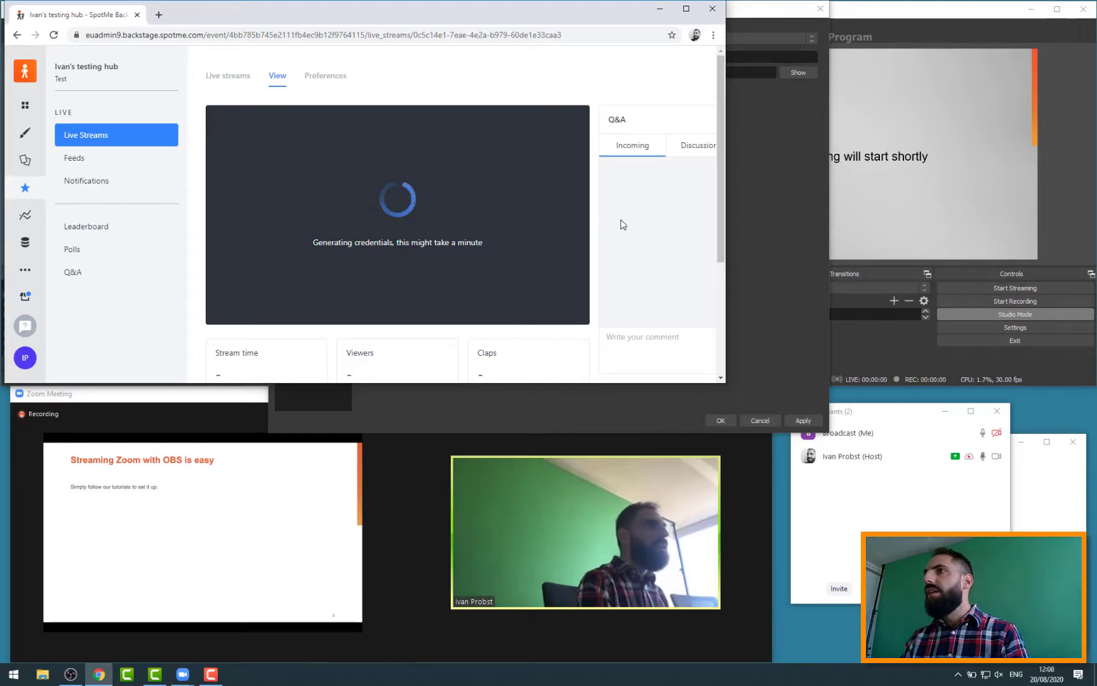
scroll(622, 223, down, 2)
scroll(622, 223, up, 2)
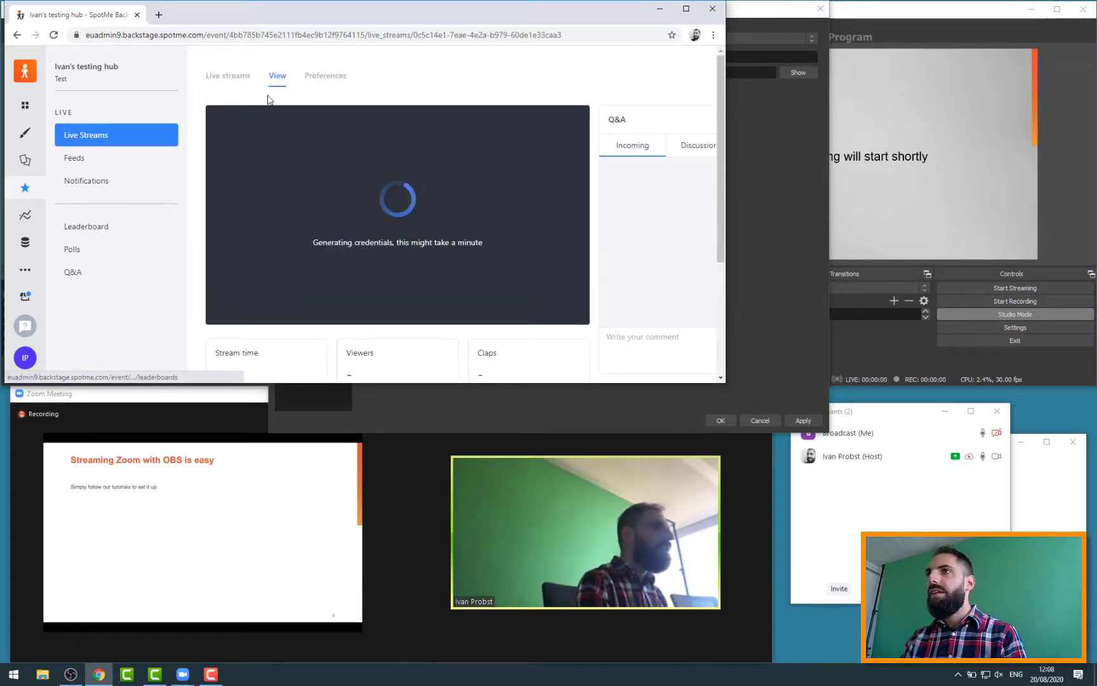
Open the Zoom to OBS live stream page and copy its RTMPS endpoint rtmps://eu-channel.spotme.com:10017/live
click(223, 80)
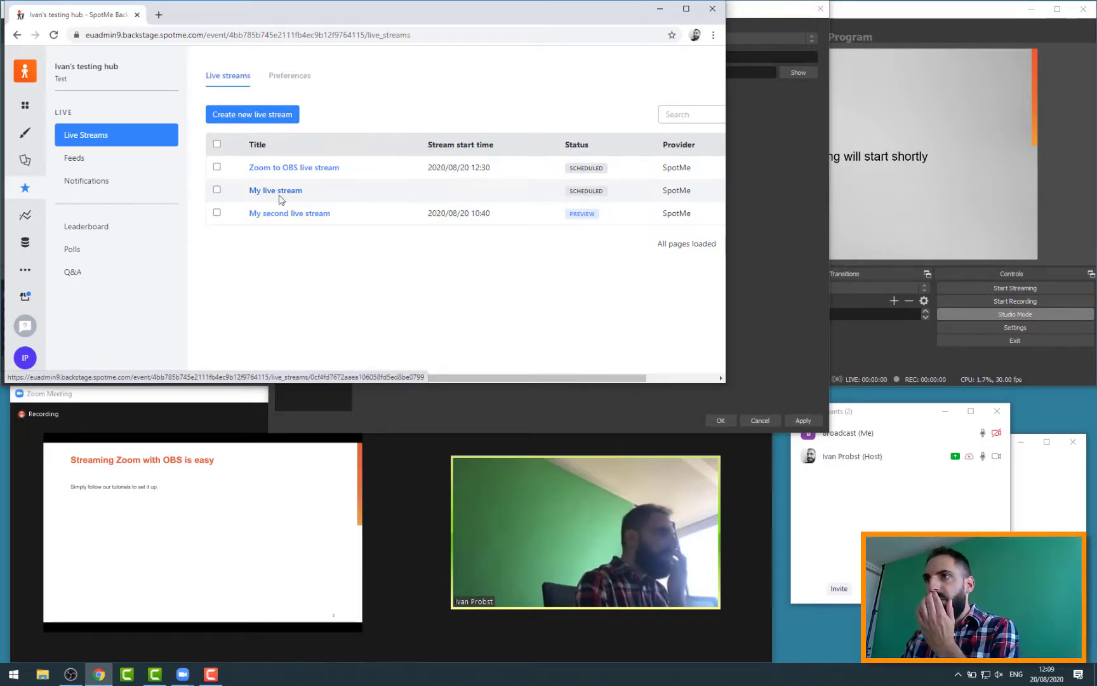
double_click(586, 190)
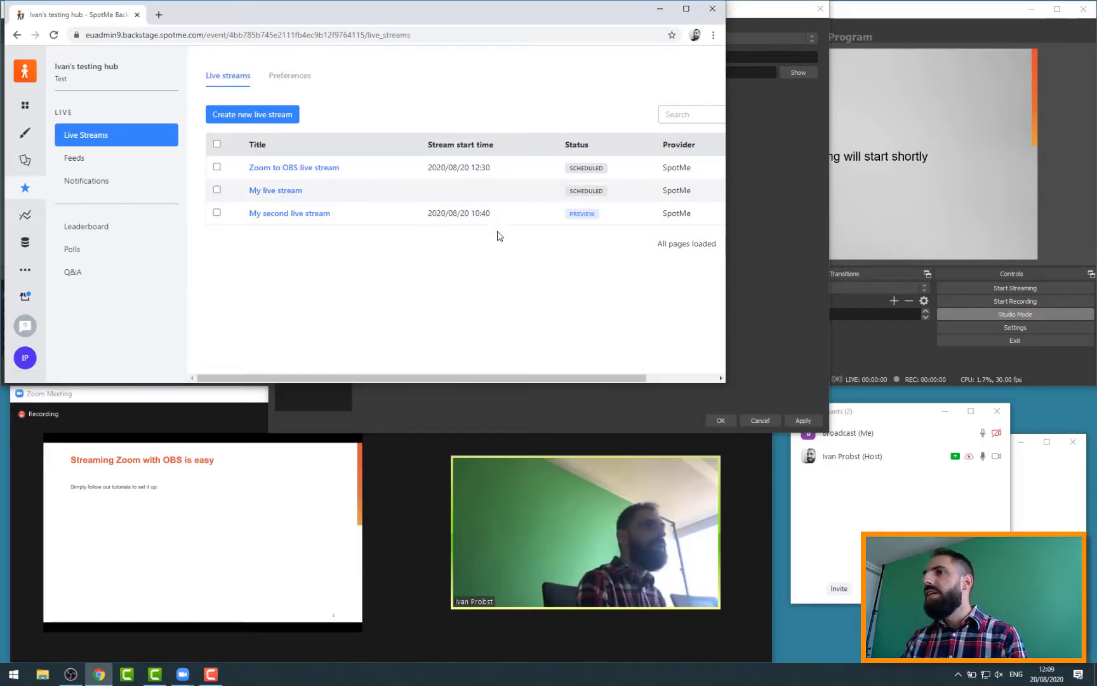
click(295, 215)
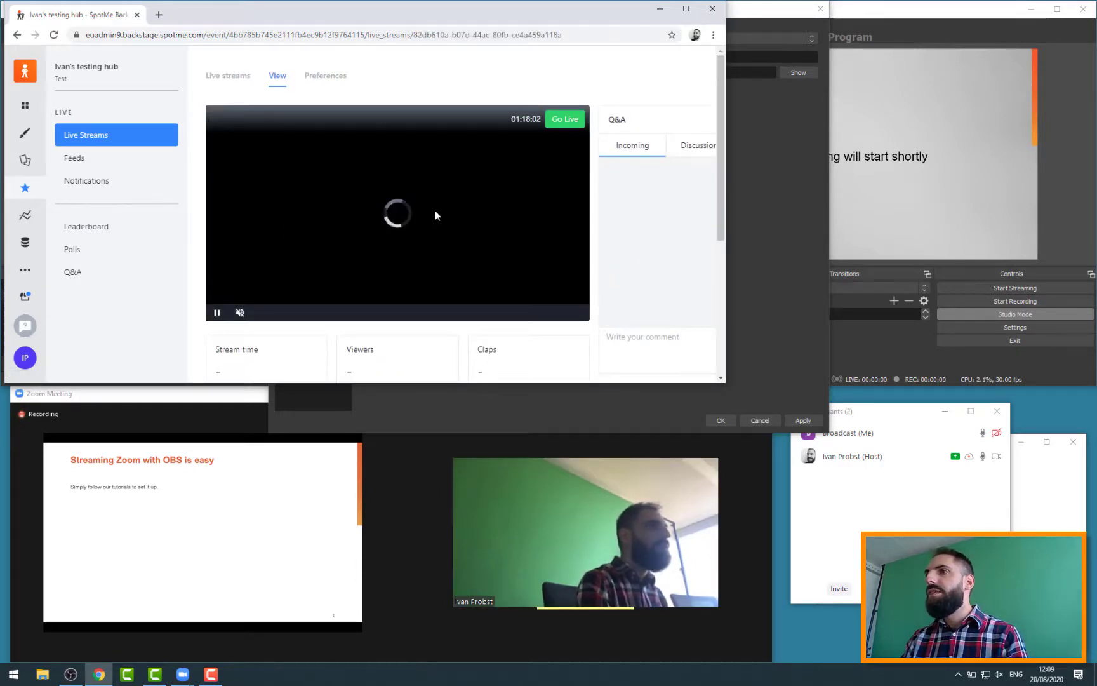
click(240, 83)
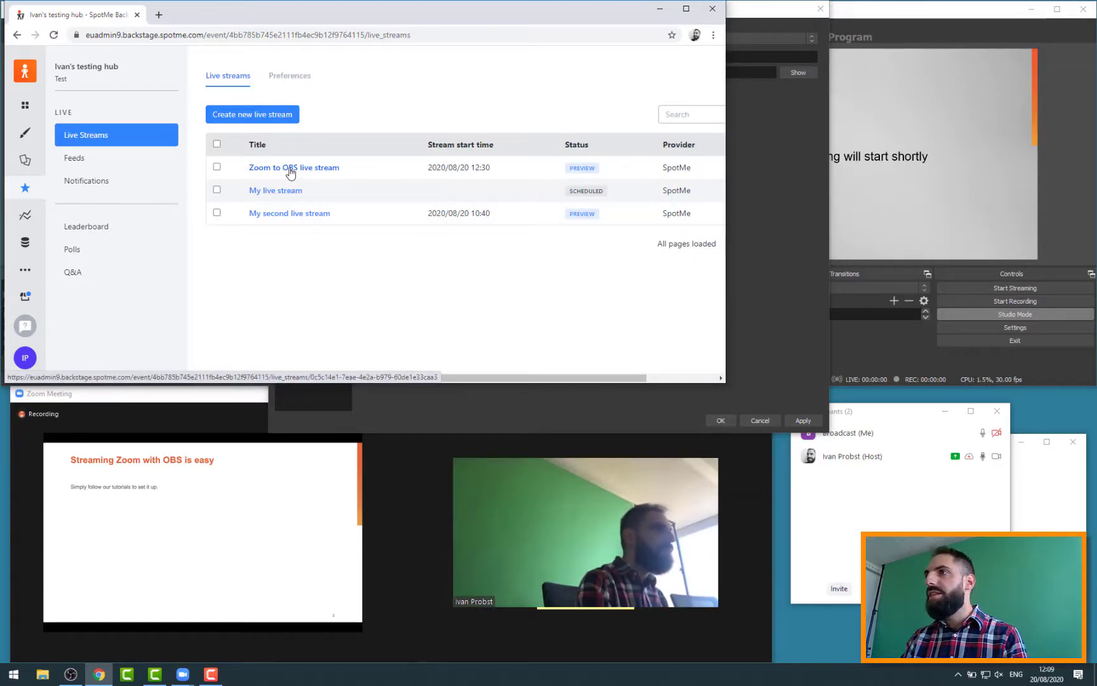
click(290, 169)
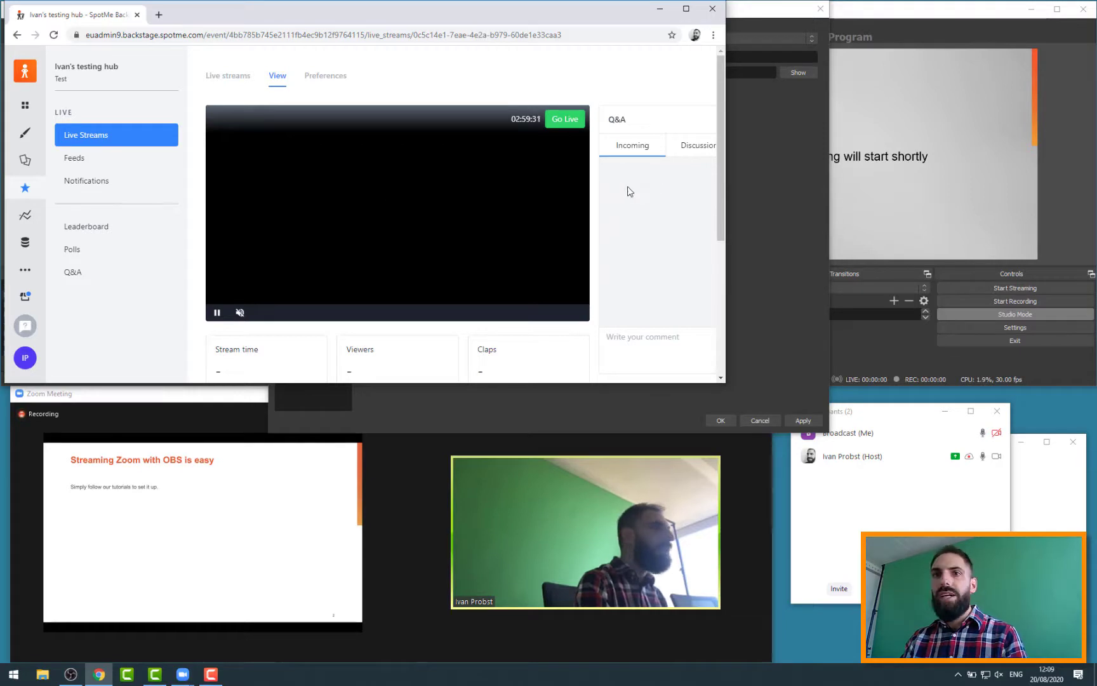
scroll(629, 187, down, 4)
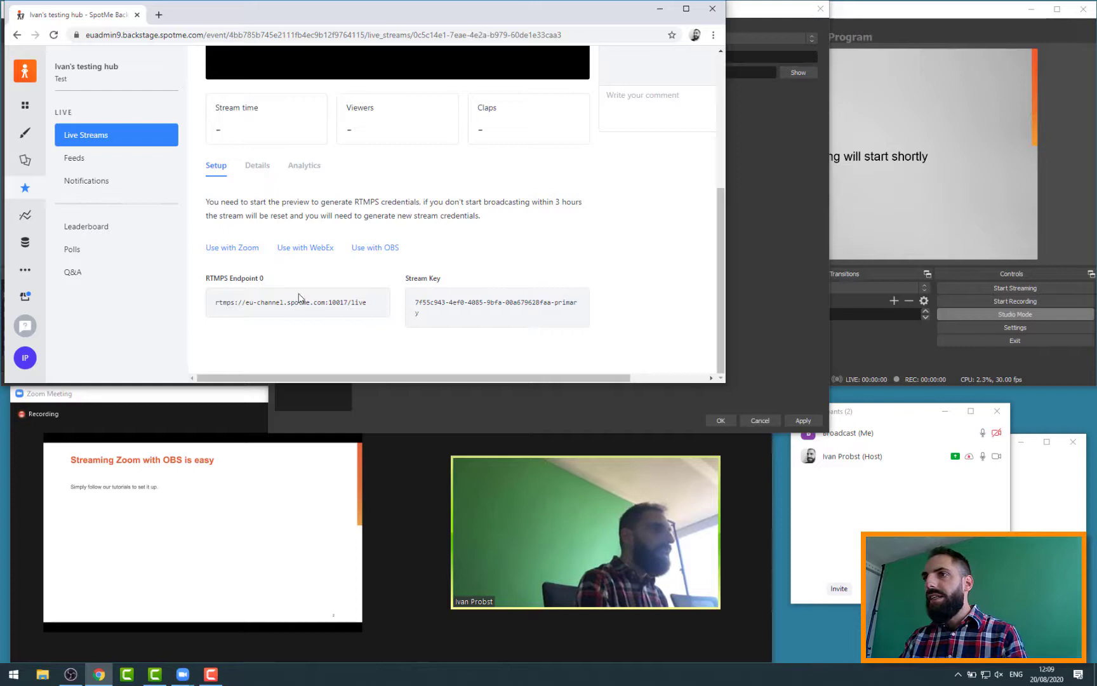
click(256, 305)
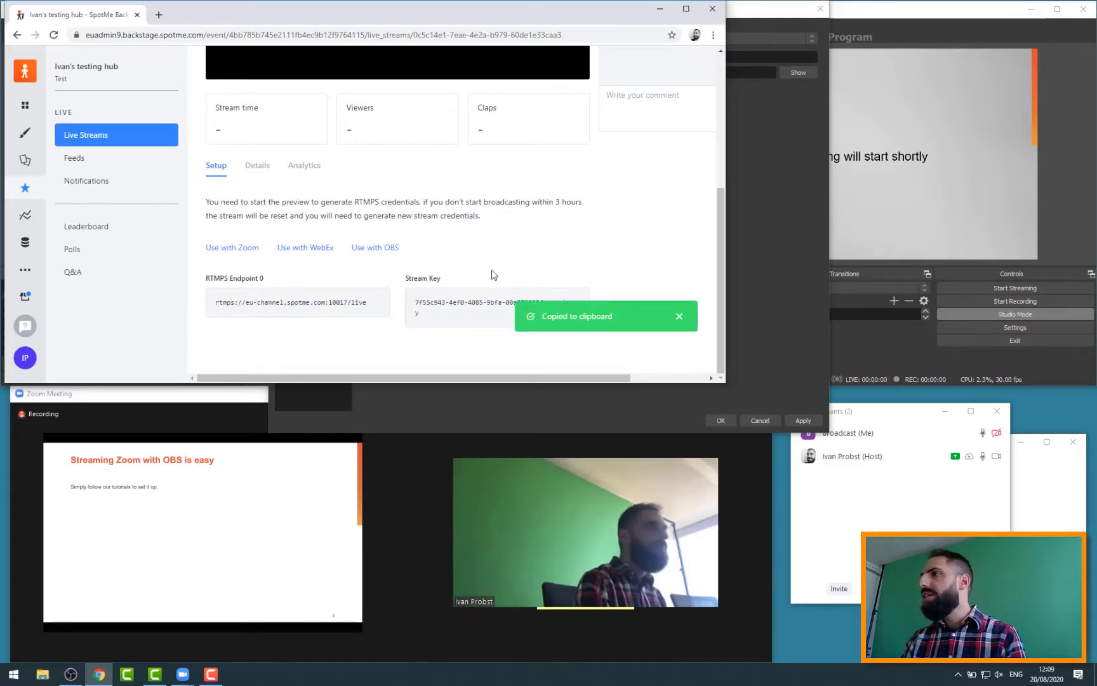
Replace the OBS server address with the pasted endpoint rtmps://eu-channel.spotme.com:10017/live
click(766, 228)
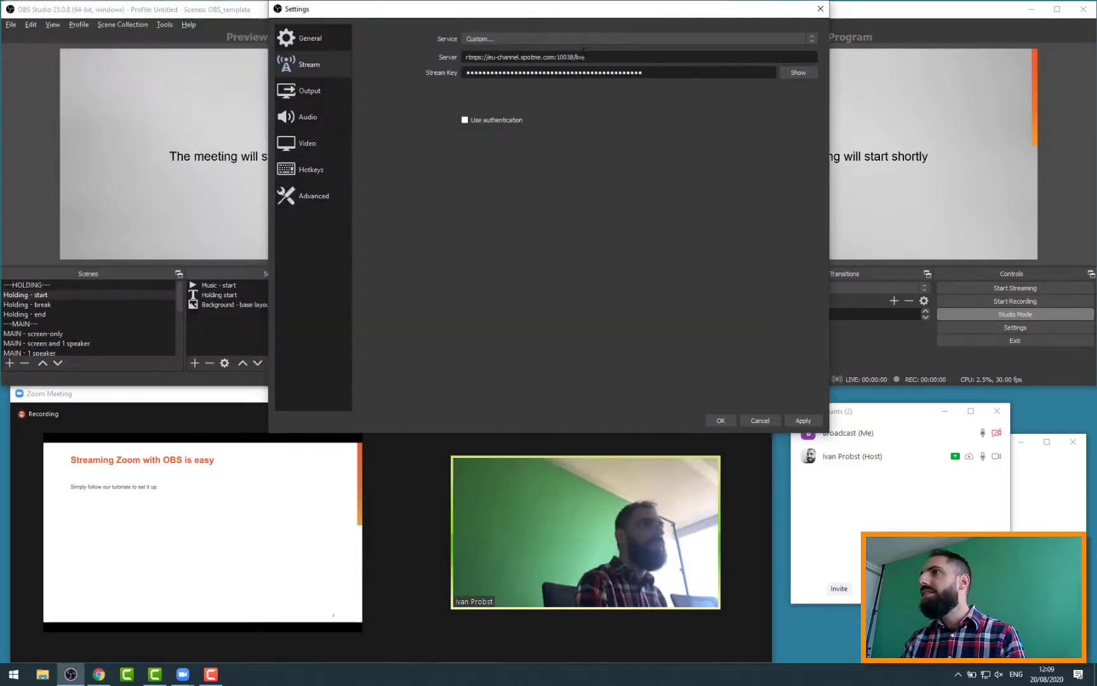
drag(605, 59, 392, 54)
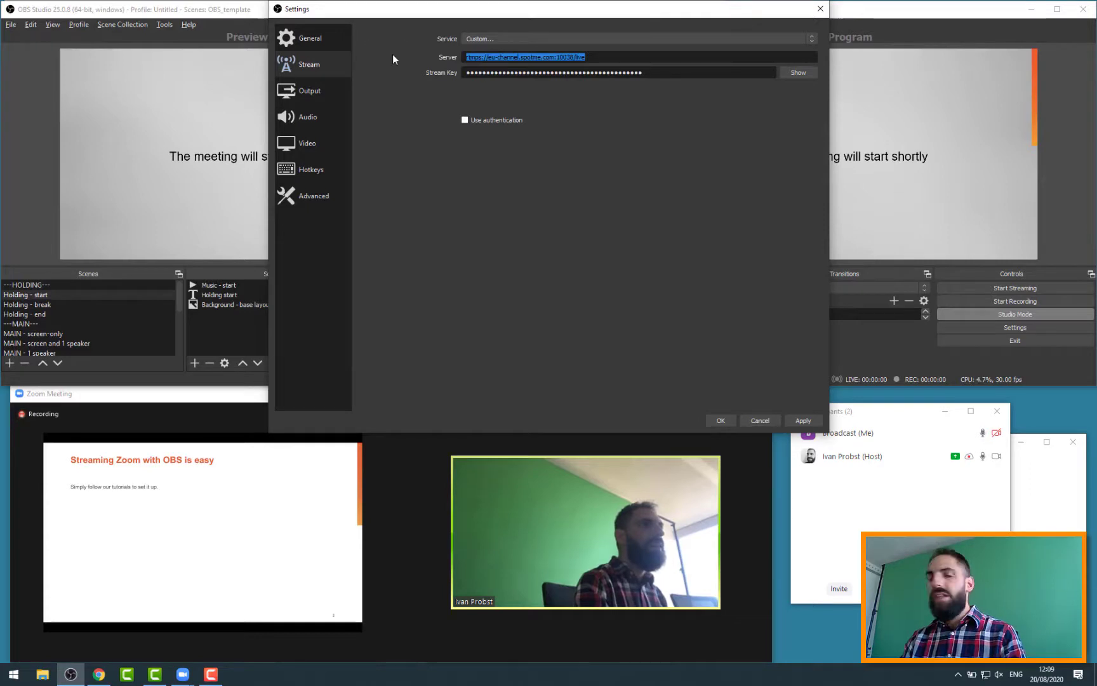
key(ctrl+v)
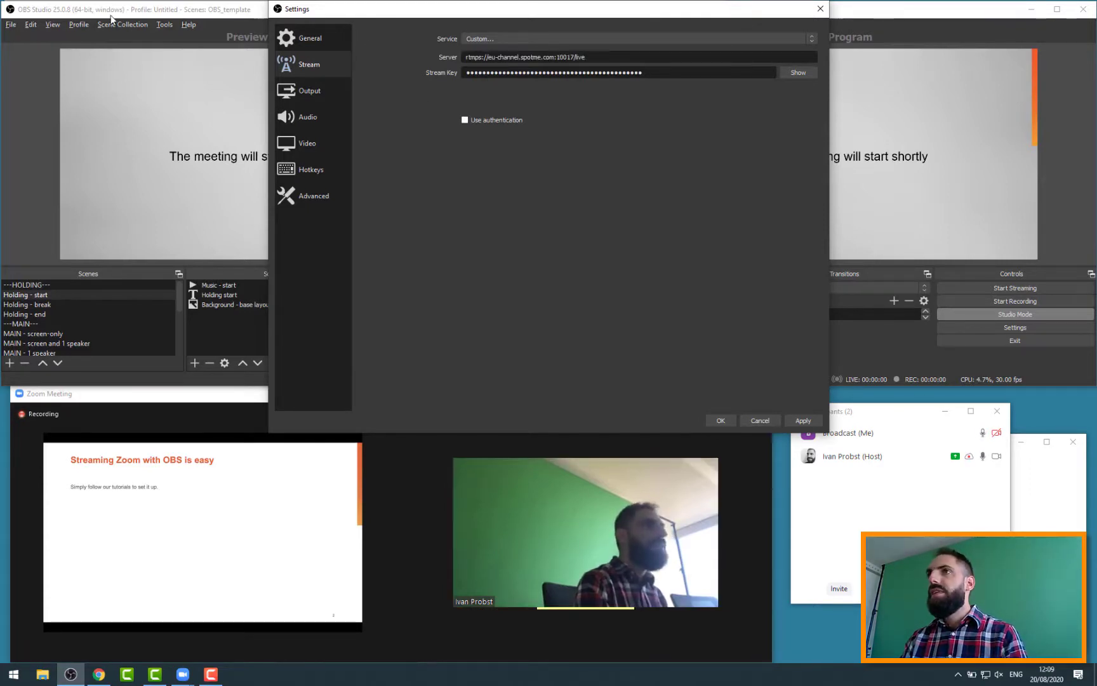
Copy SpotMe's stream key into OBS's Stream Key field and save the settings
key(alt+Tab)
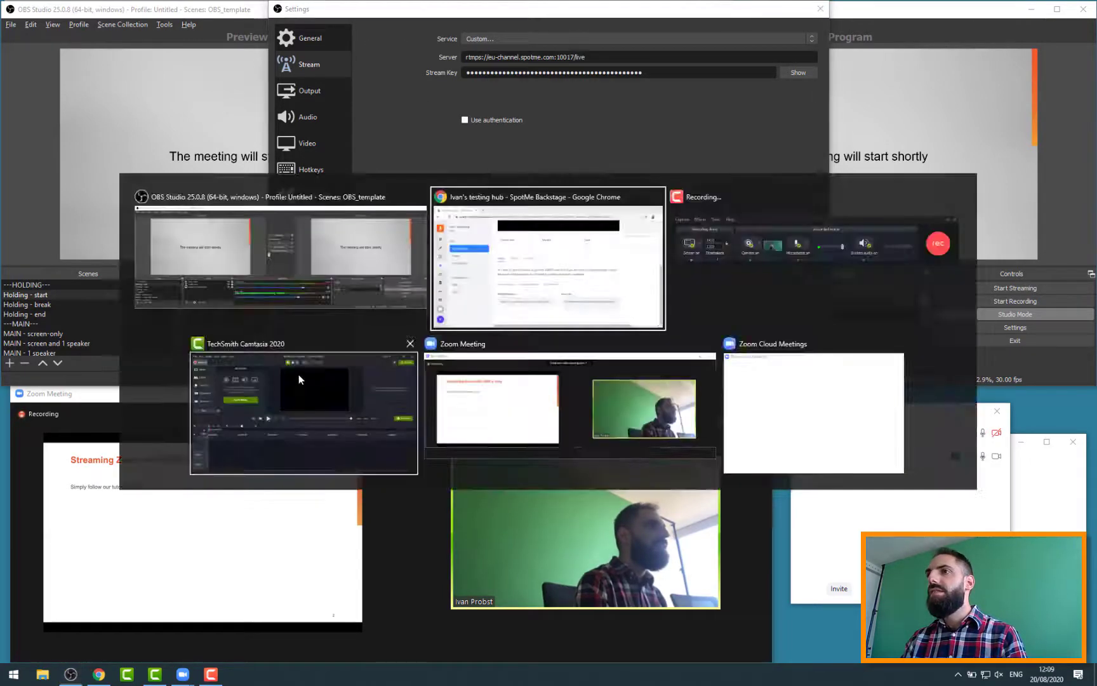
click(441, 304)
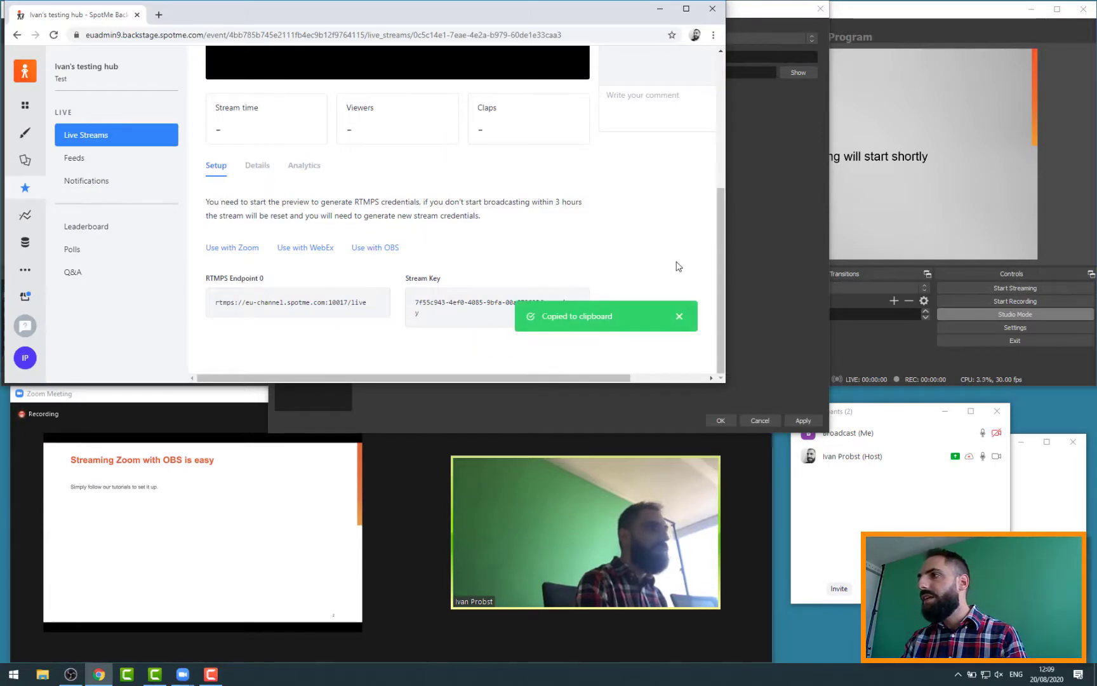
click(778, 245)
drag(642, 72, 409, 73)
key(ctrl+v)
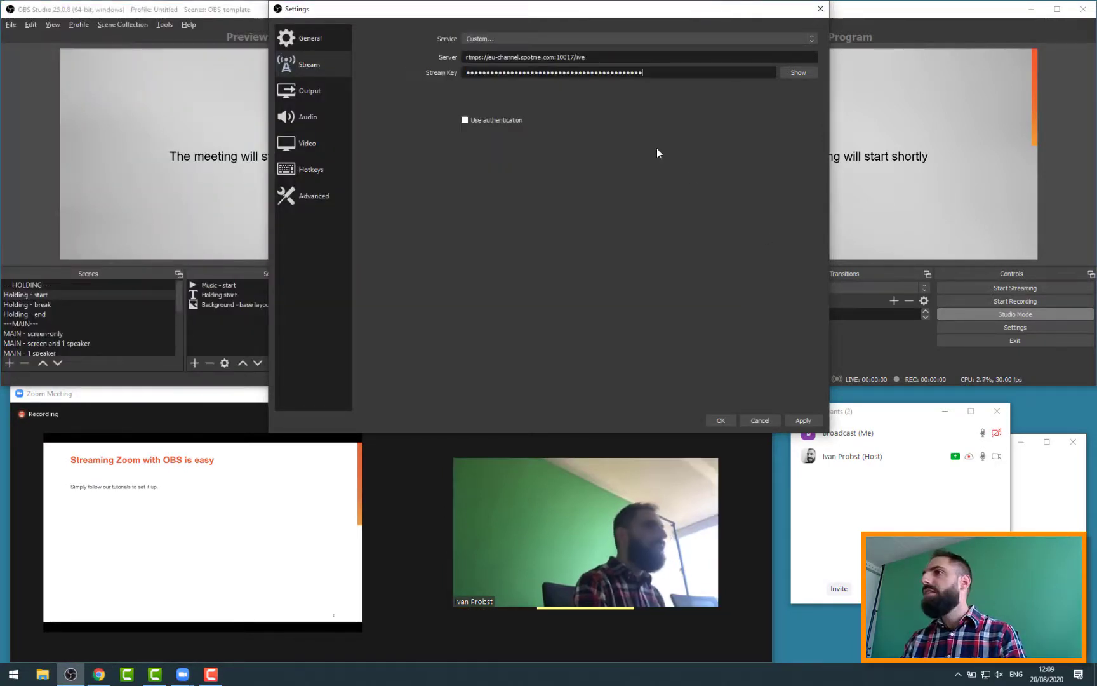
click(714, 417)
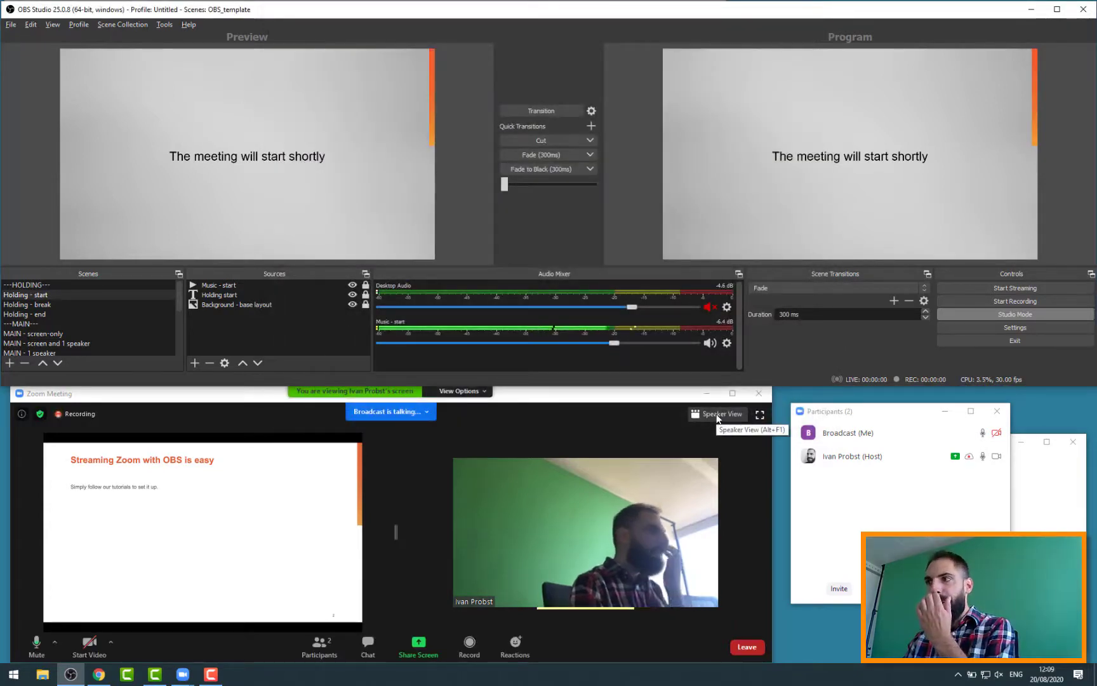
click(985, 329)
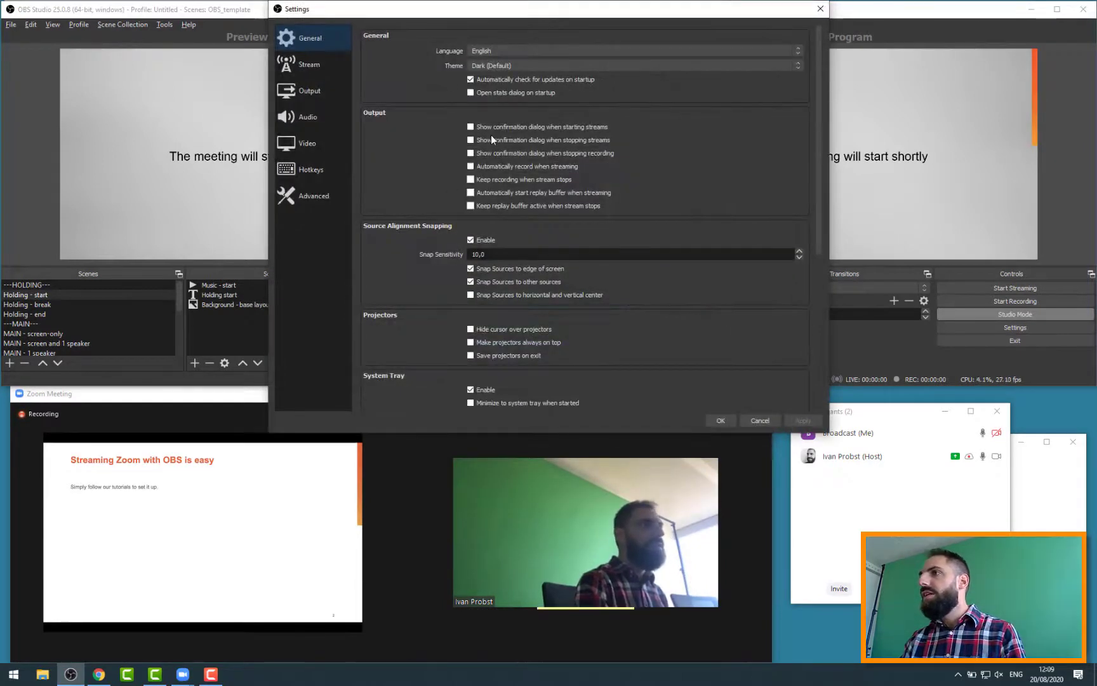
Close Settings and start streaming the 'Holding - start' scene to SpotMe
click(820, 9)
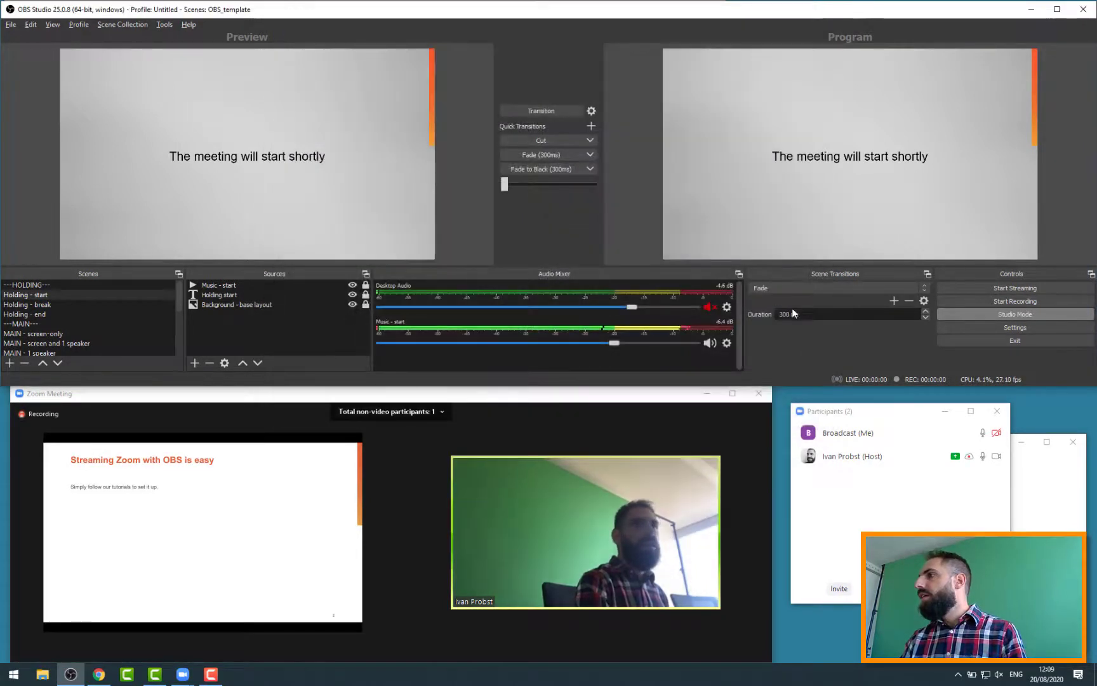
click(988, 292)
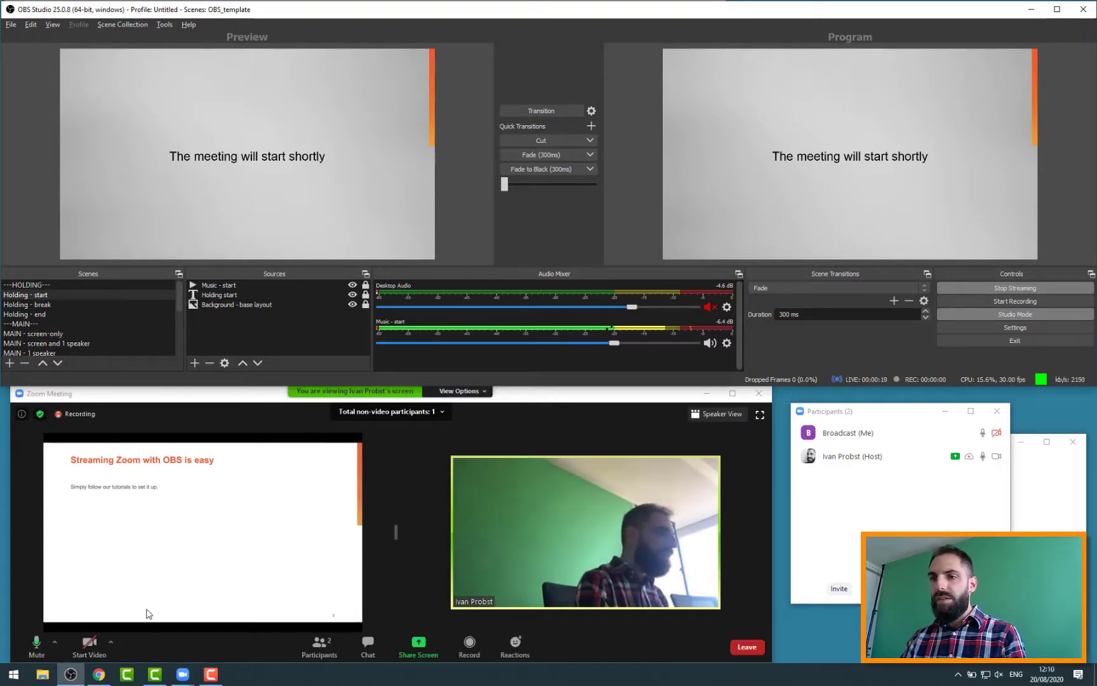
Reopen the Zoom to OBS live stream page in Backstage to check the player, then return to OBS
click(98, 676)
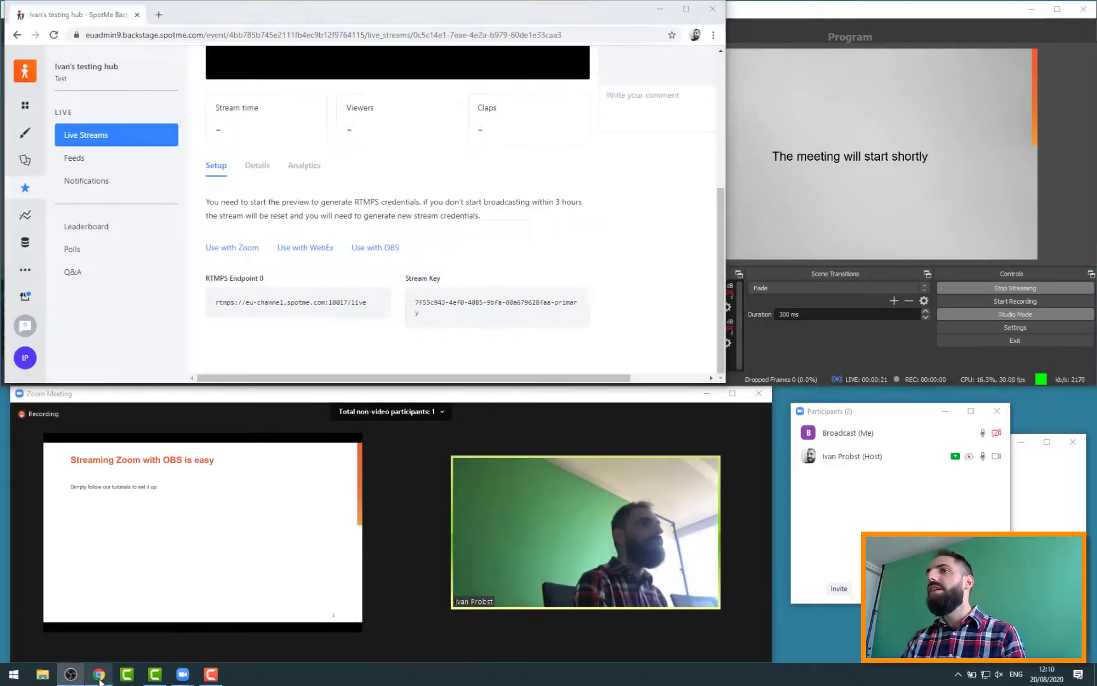
scroll(613, 367, up, 4)
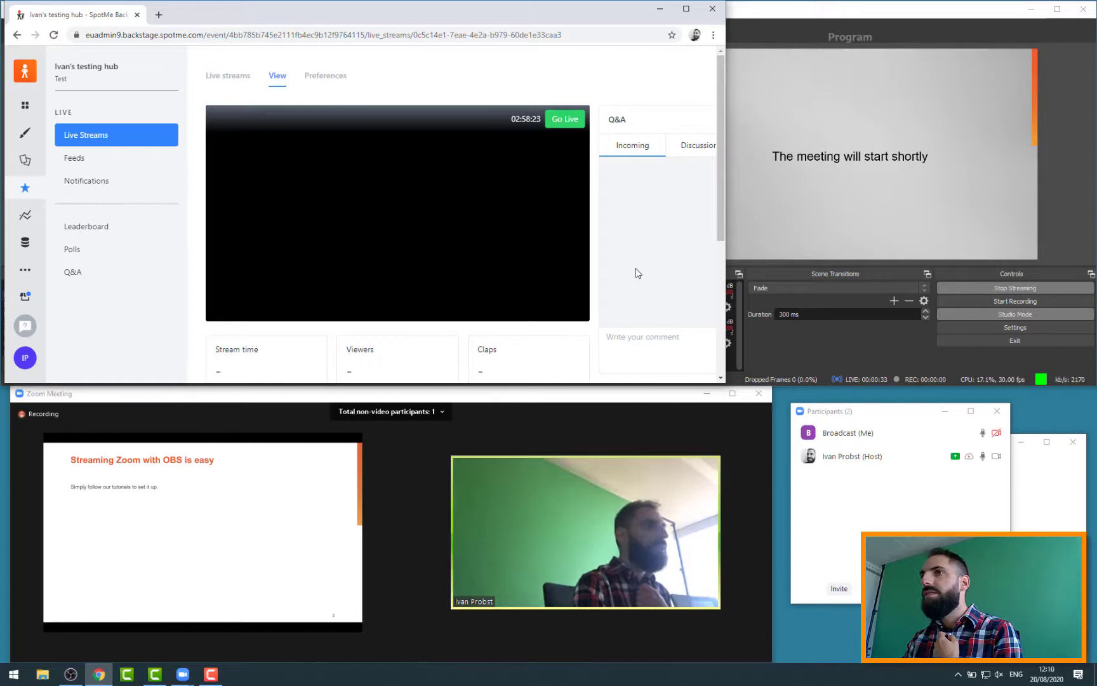
scroll(638, 273, down, 1)
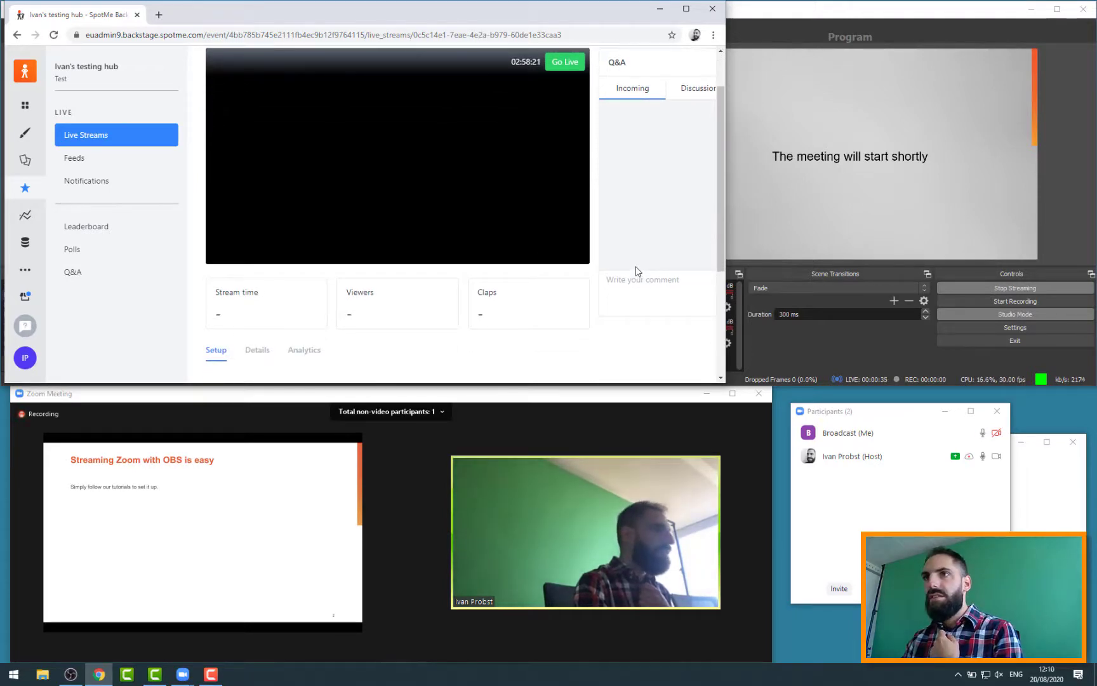
scroll(638, 271, up, 1)
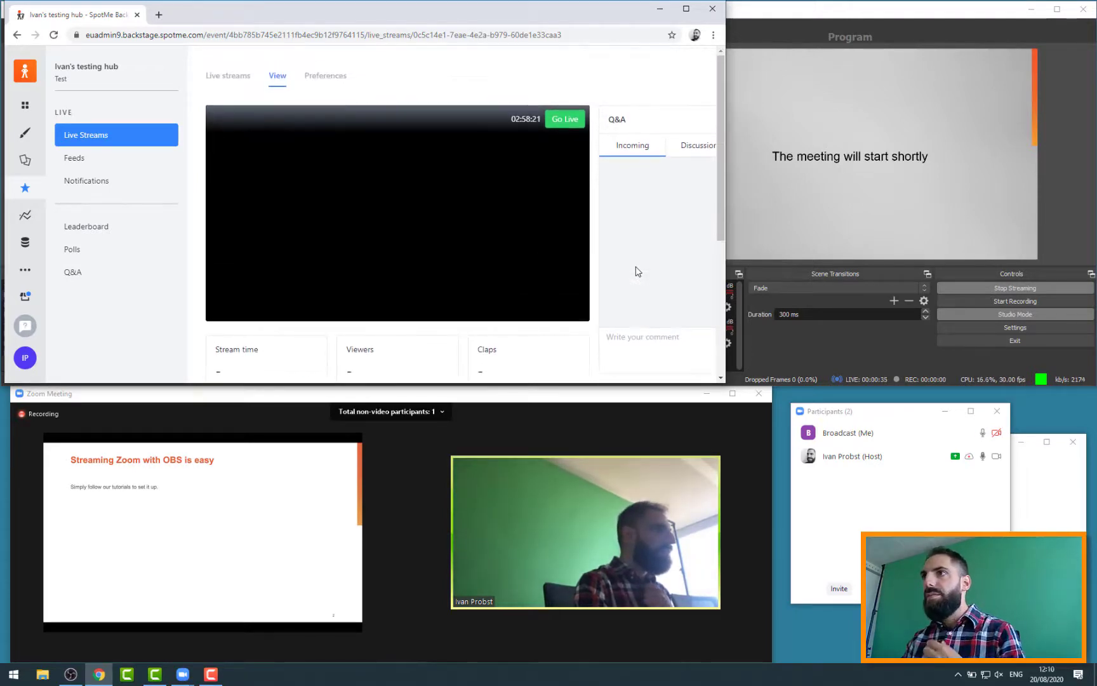
click(136, 146)
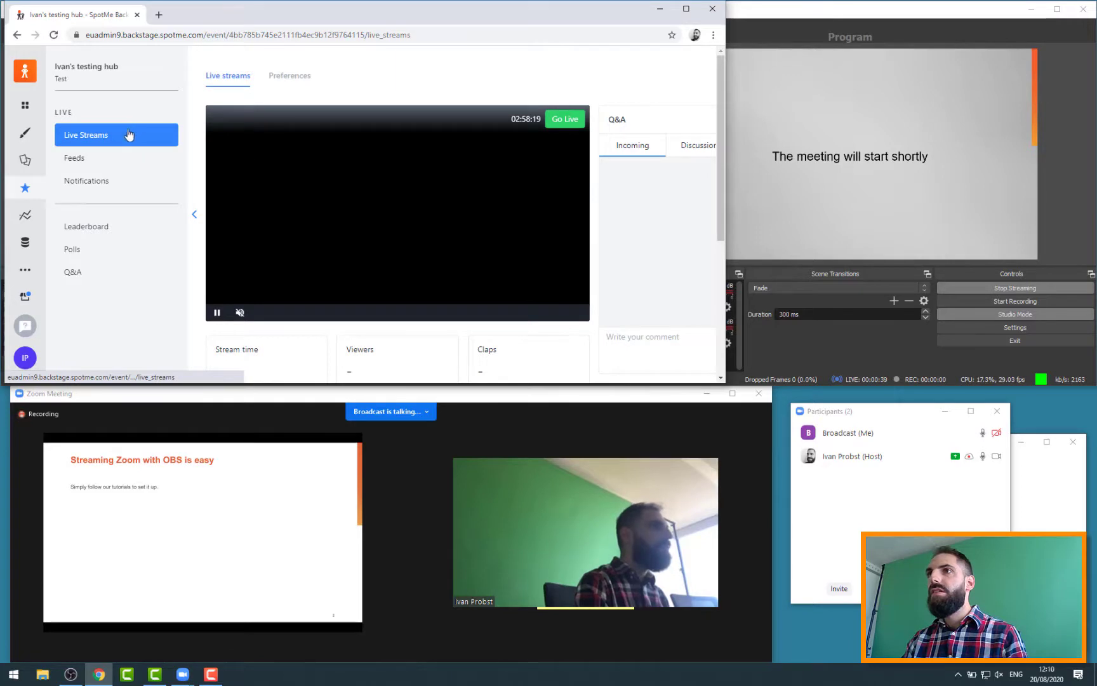
click(227, 71)
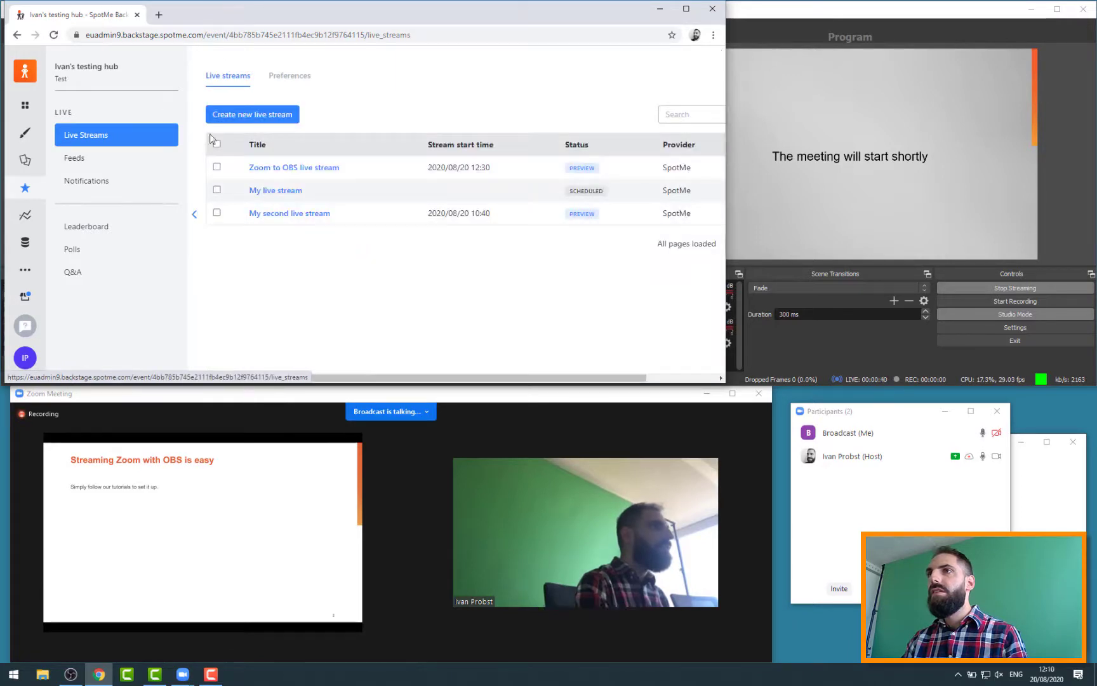
click(269, 170)
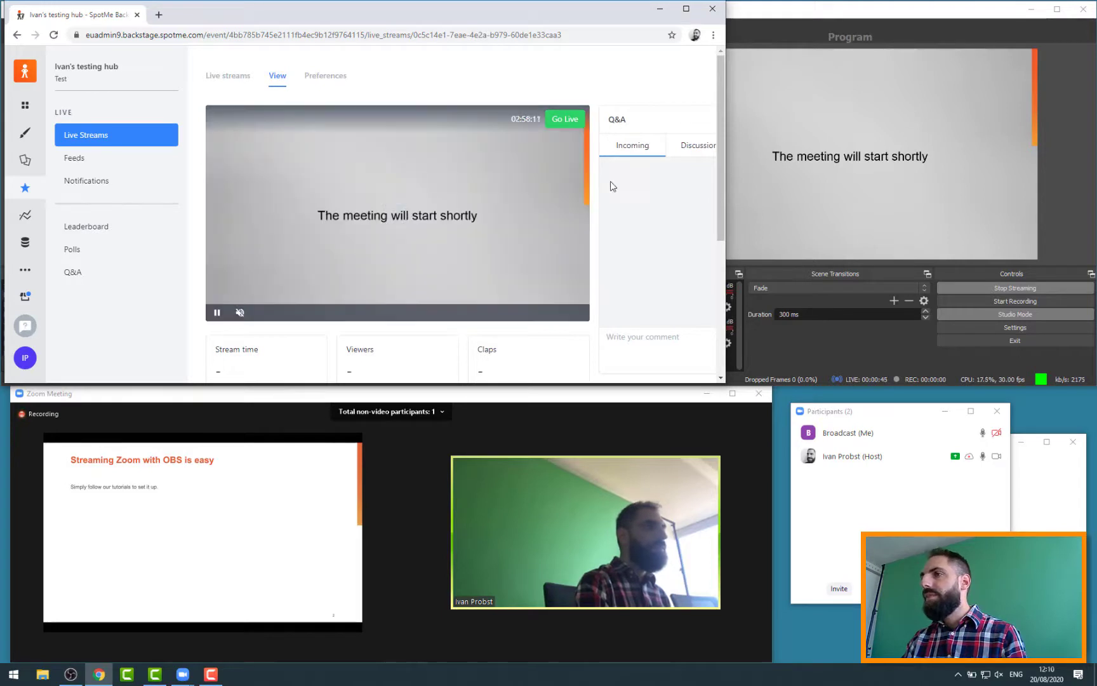
scroll(613, 189, down, 1)
scroll(617, 195, up, 1)
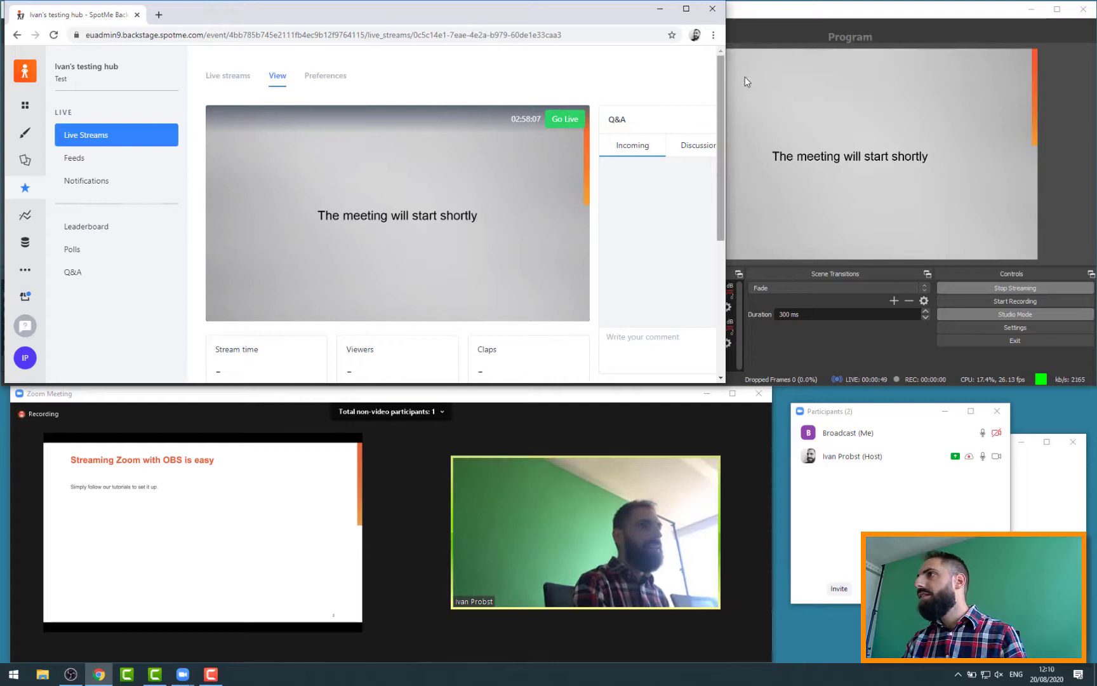
click(842, 13)
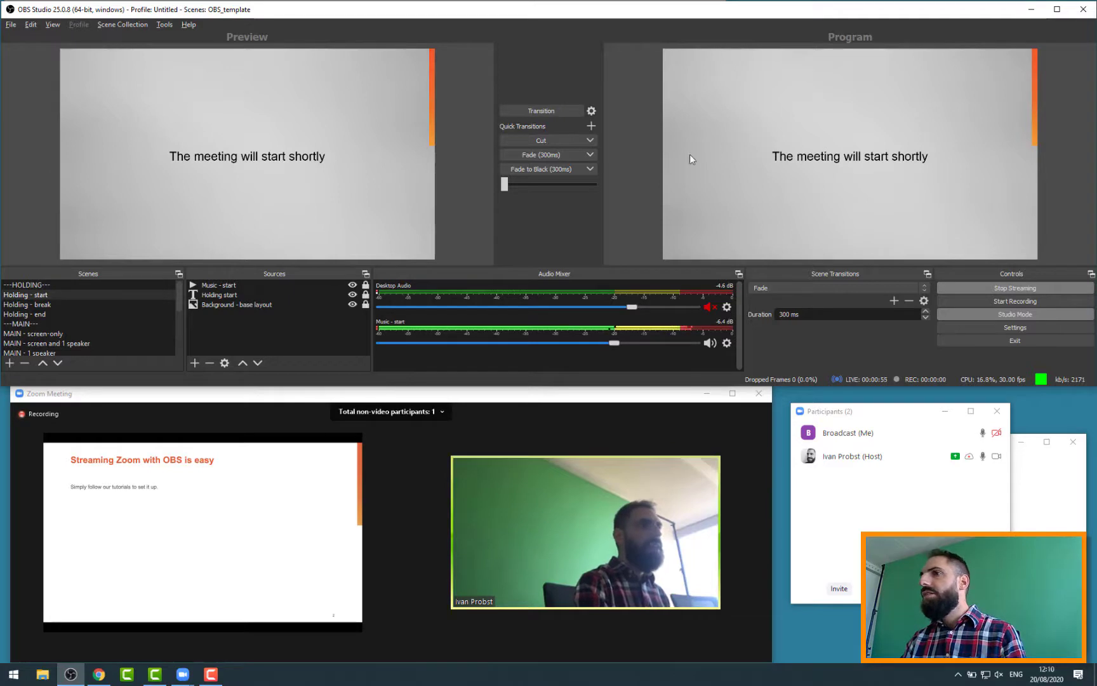
Fade the MAIN - 1 speaker scene live, then switch to the SpotMe Backstage window
scroll(106, 322, down, 1)
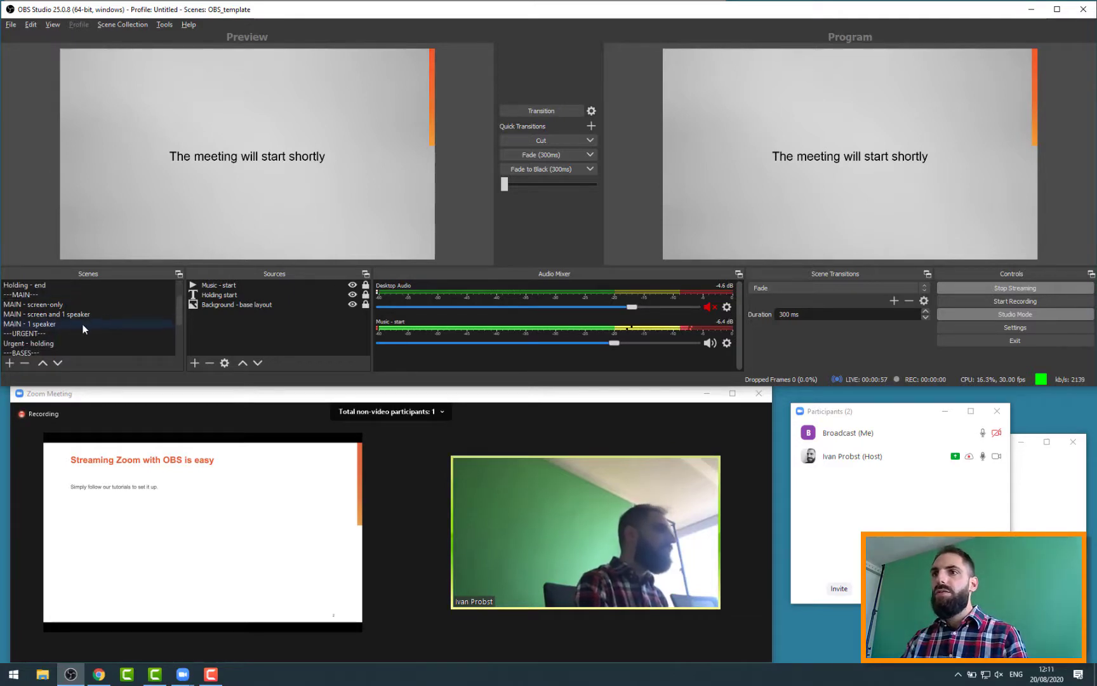
click(84, 326)
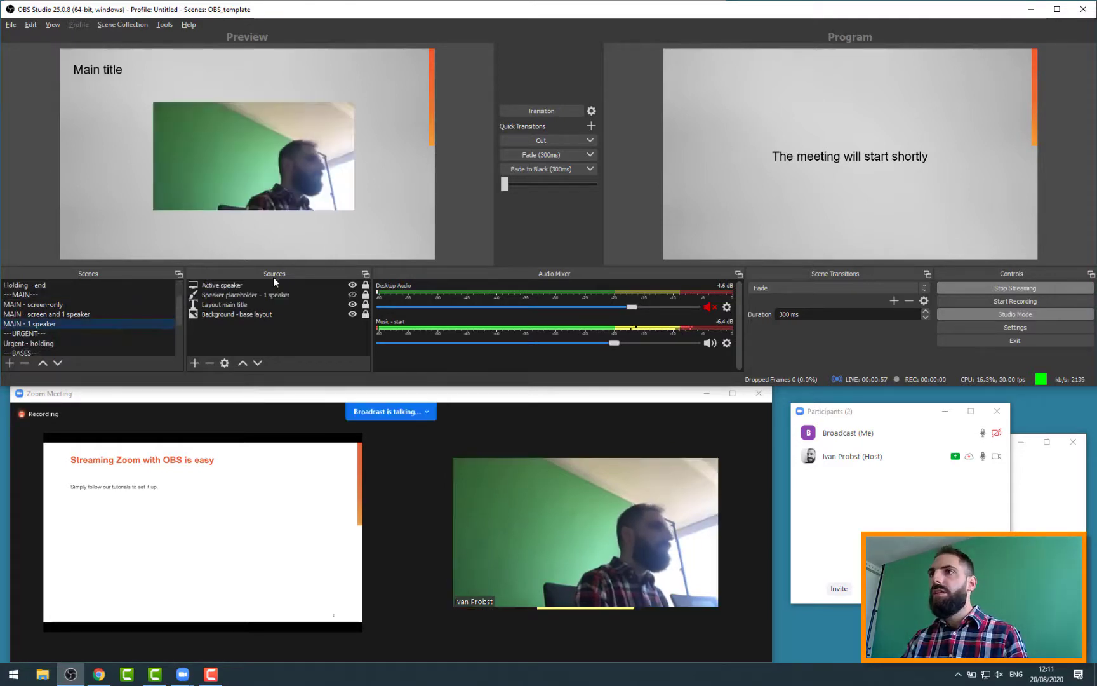
click(528, 154)
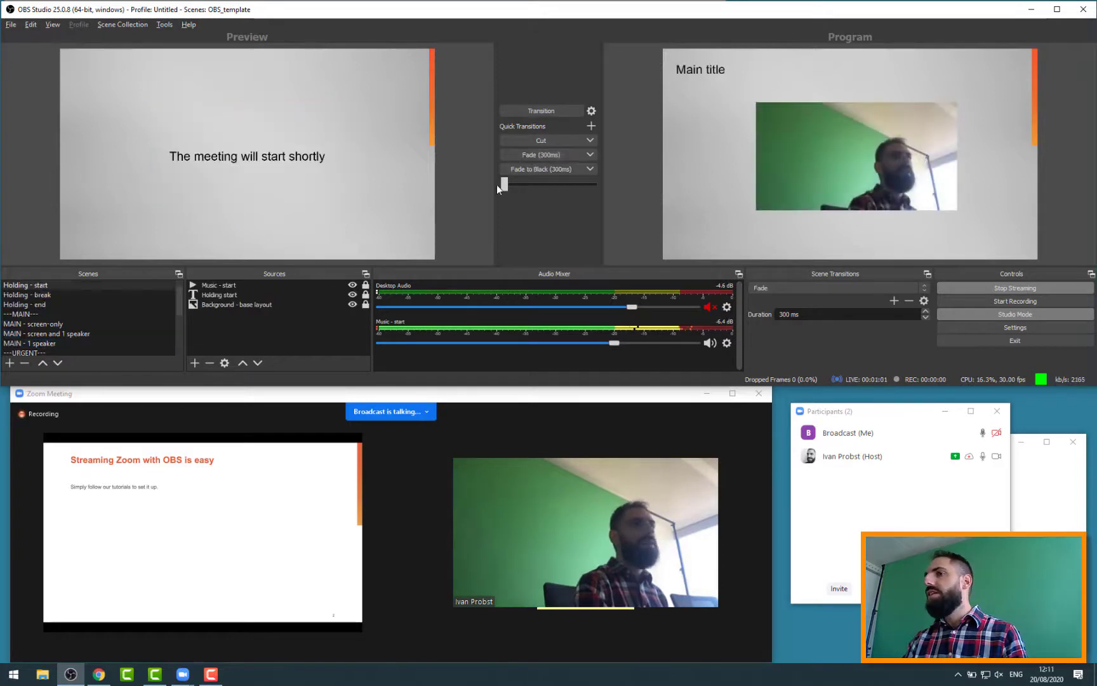
key(alt+Tab)
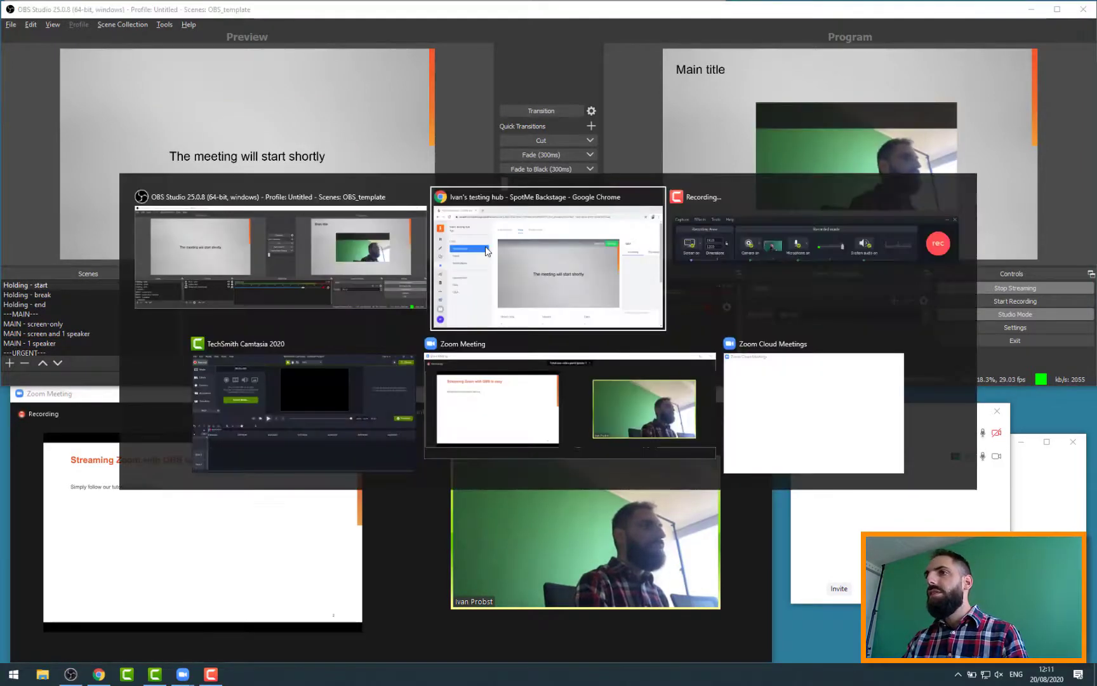
click(486, 250)
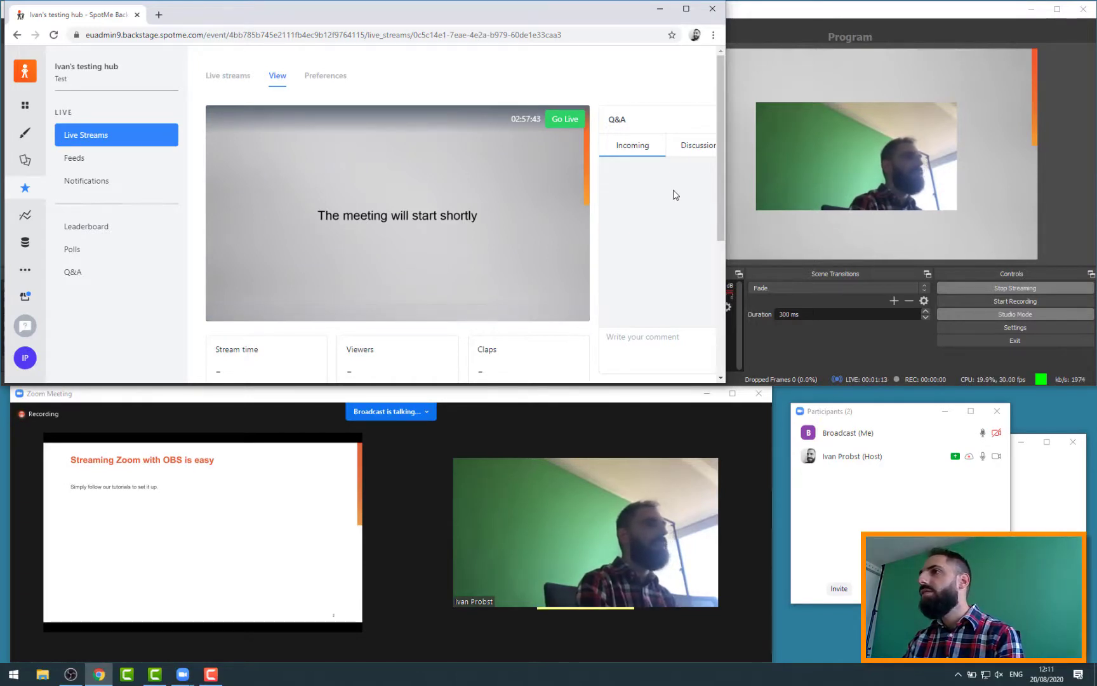
Scroll the live stream page to review Setup and RTMPS details and the Main title preview
scroll(664, 191, down, 3)
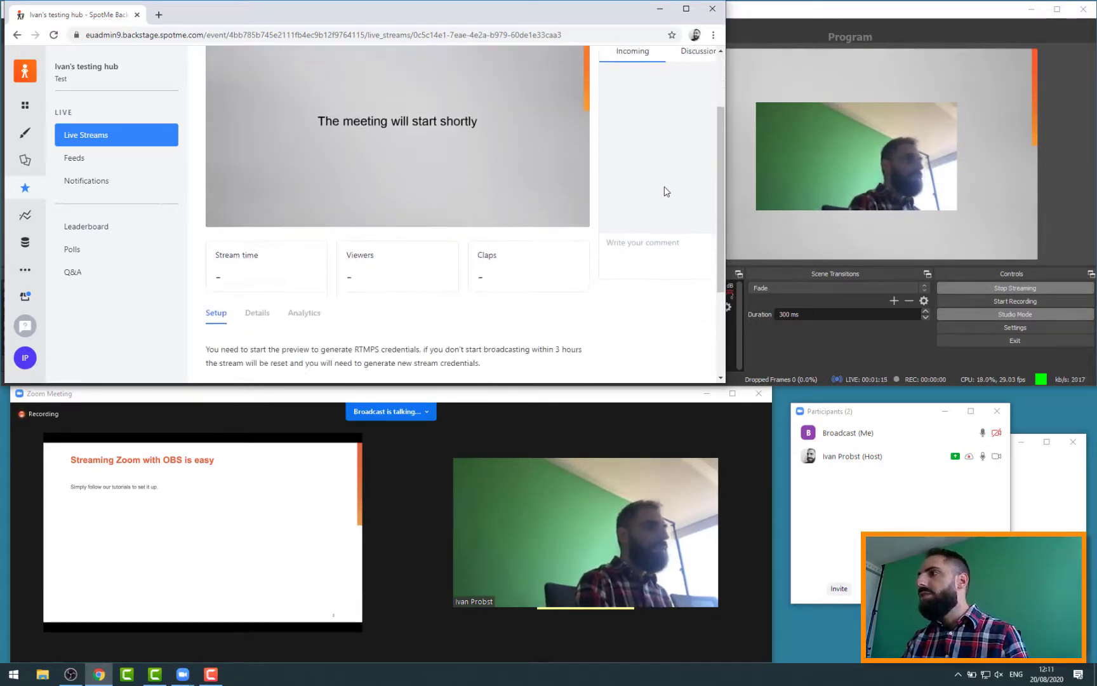
scroll(663, 190, up, 3)
scroll(665, 191, down, 2)
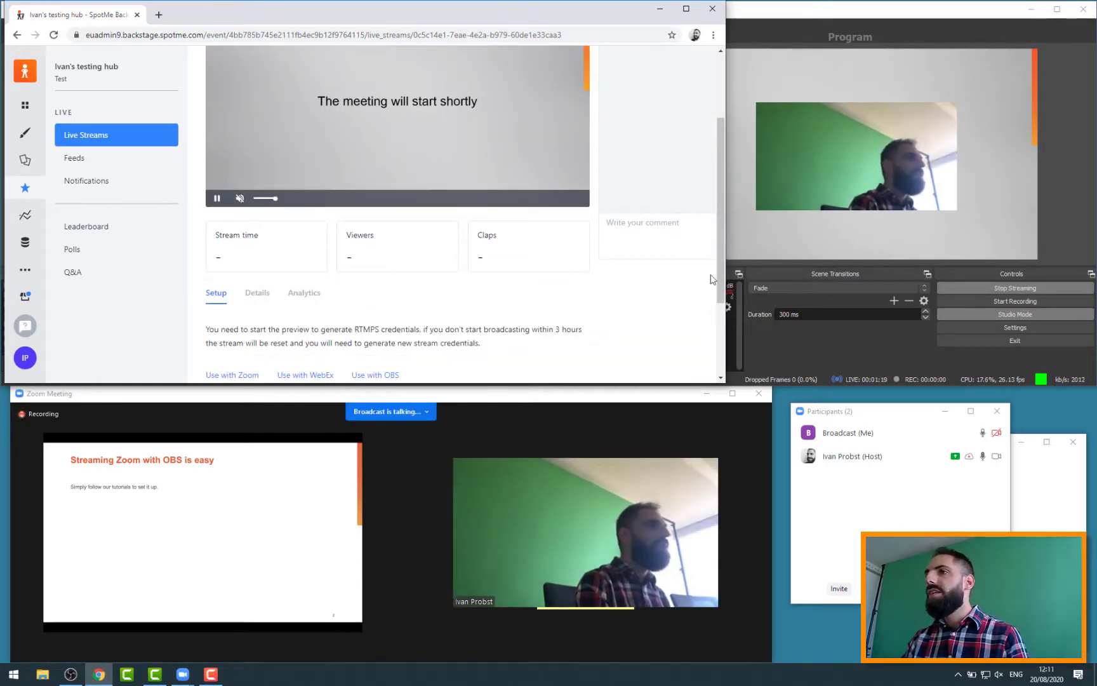
scroll(698, 273, up, 2)
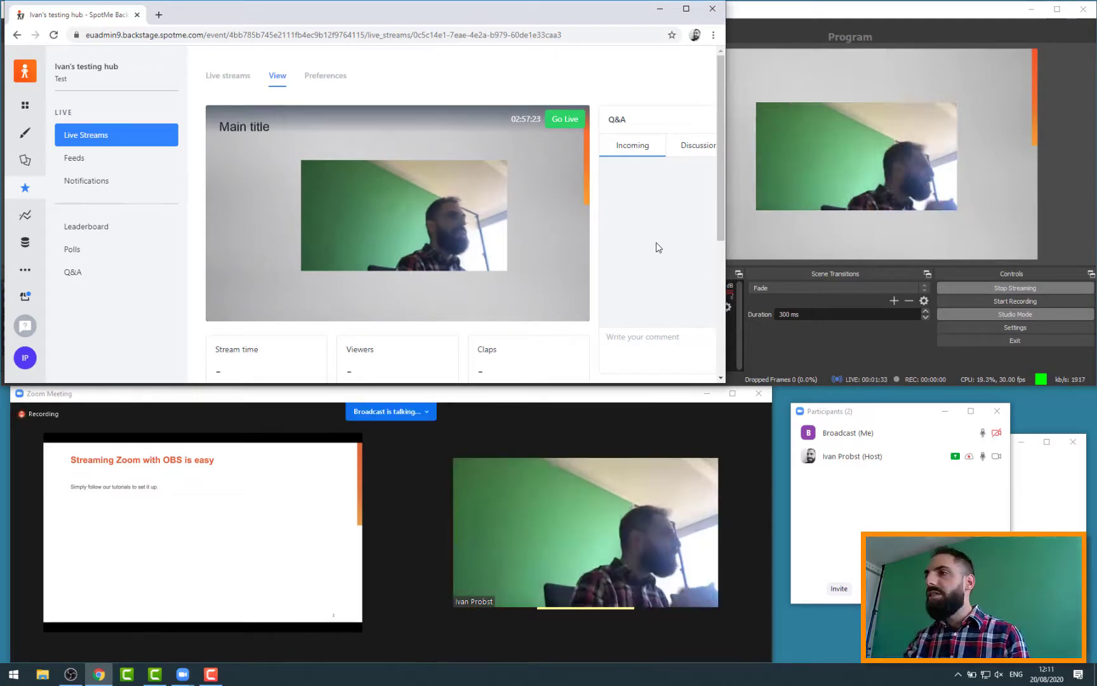
scroll(657, 230, down, 3)
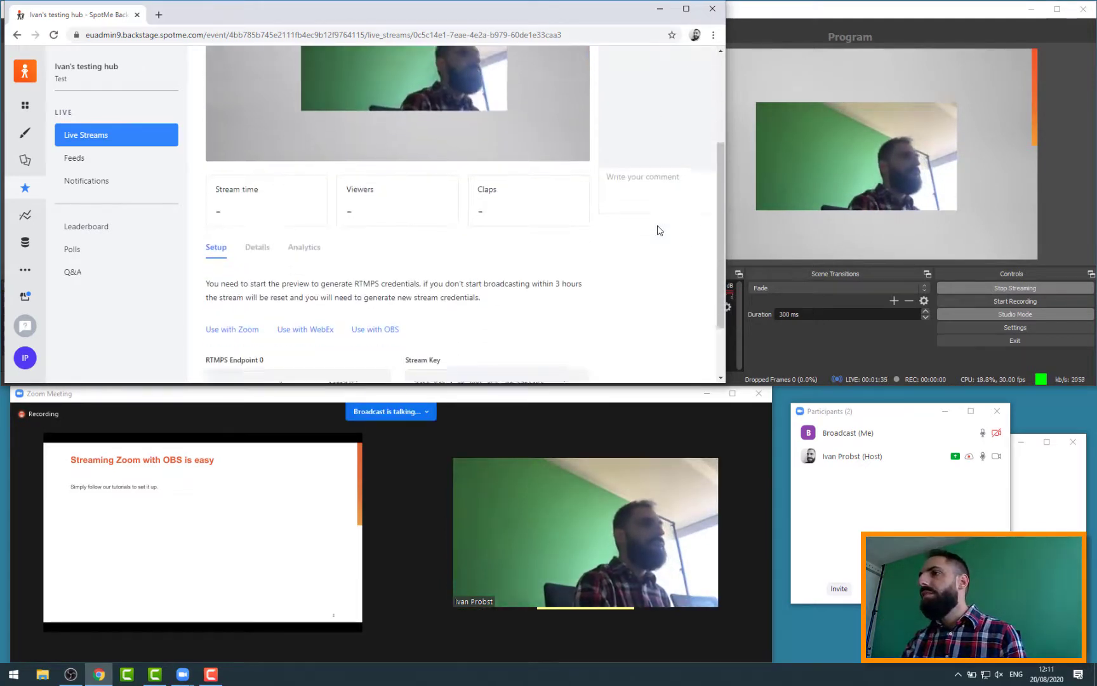
scroll(657, 228, up, 3)
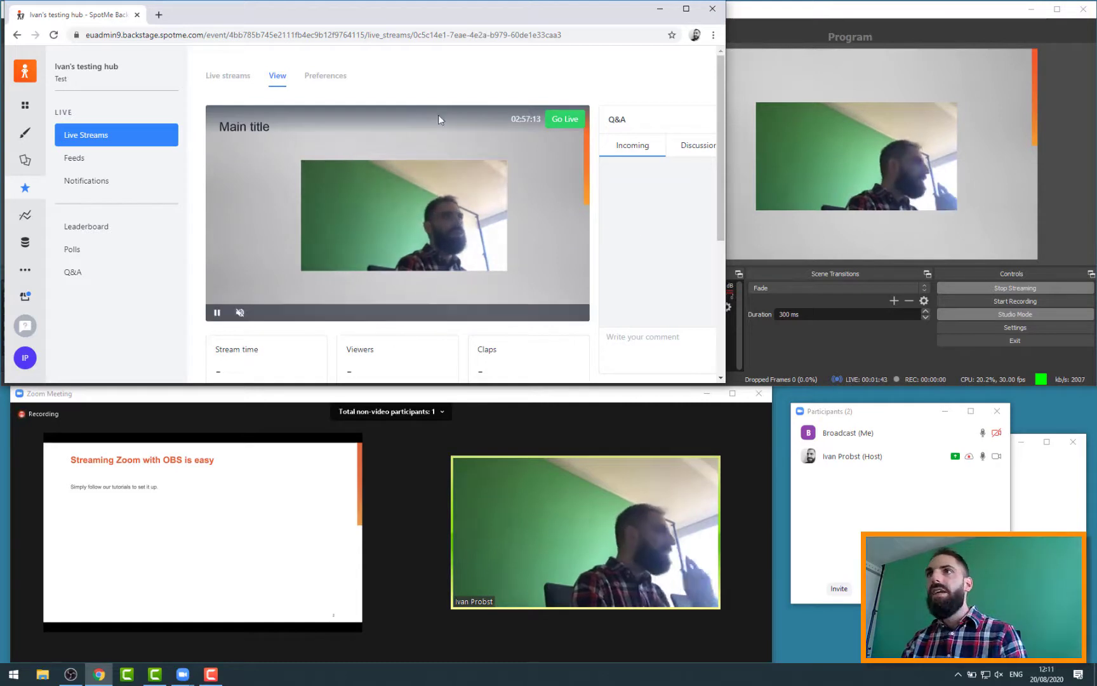
Open a participant's user profile from Content > Users
click(26, 159)
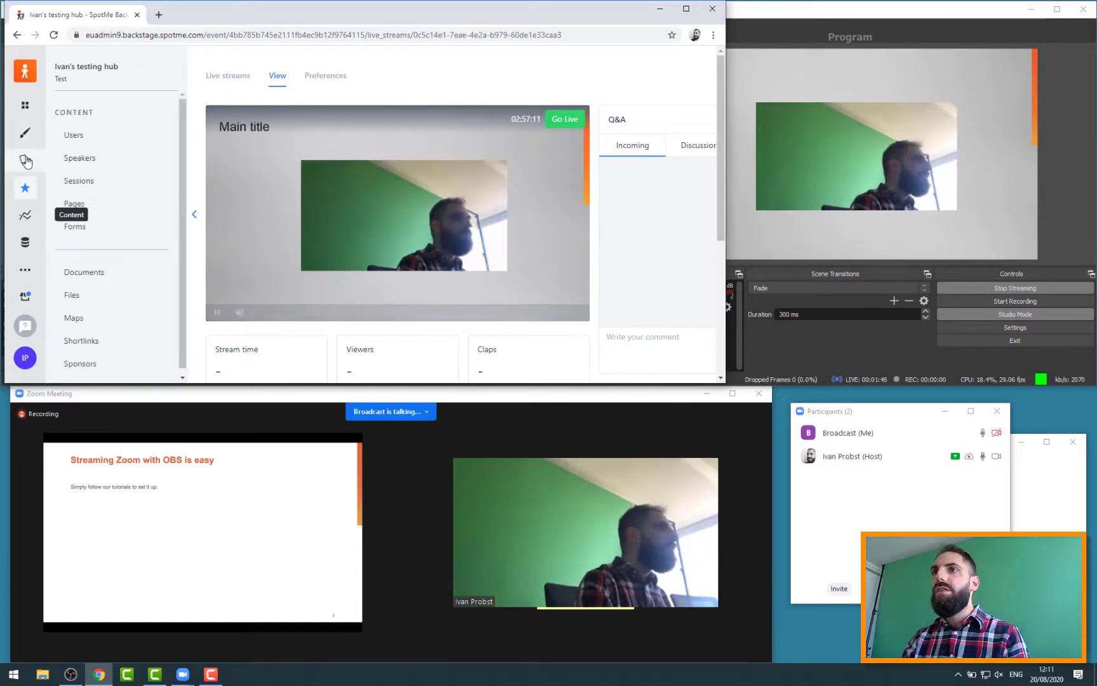
click(71, 136)
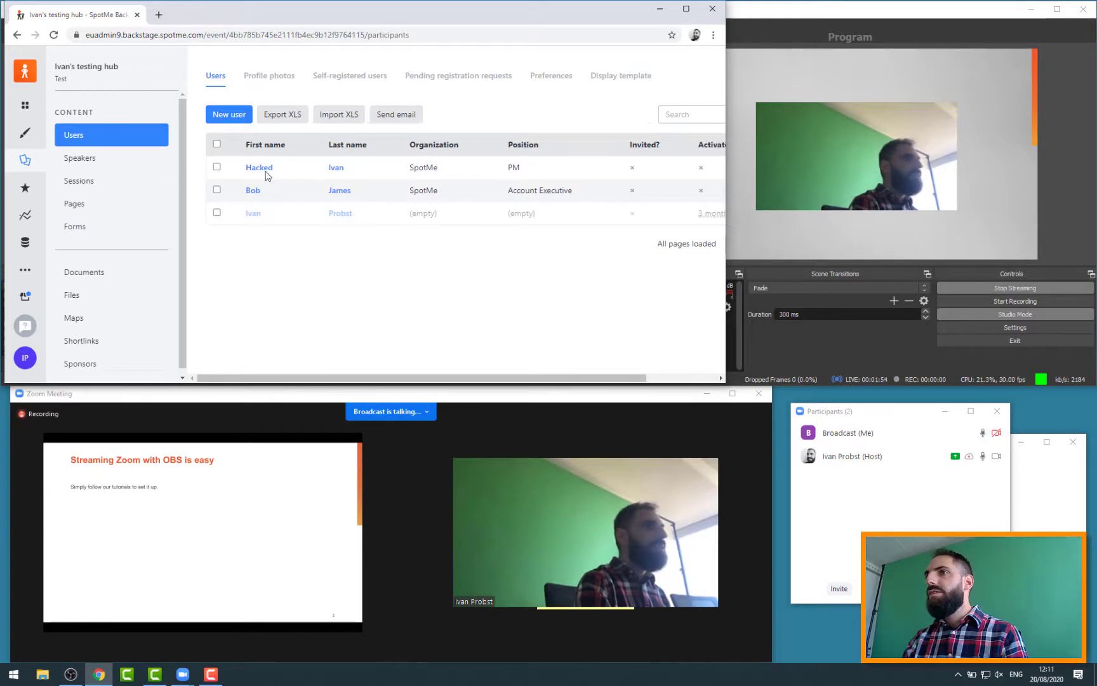
click(252, 216)
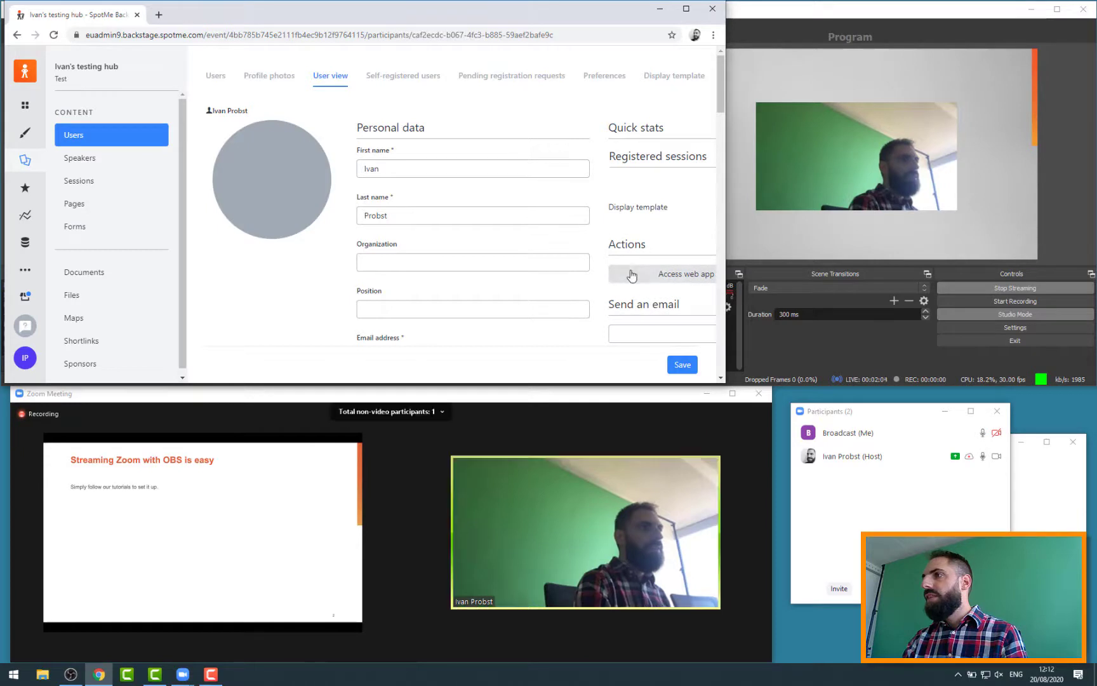
Log into the SpotMe web app as the participant, close the access dialog, and switch to the new Home feed tab
click(631, 275)
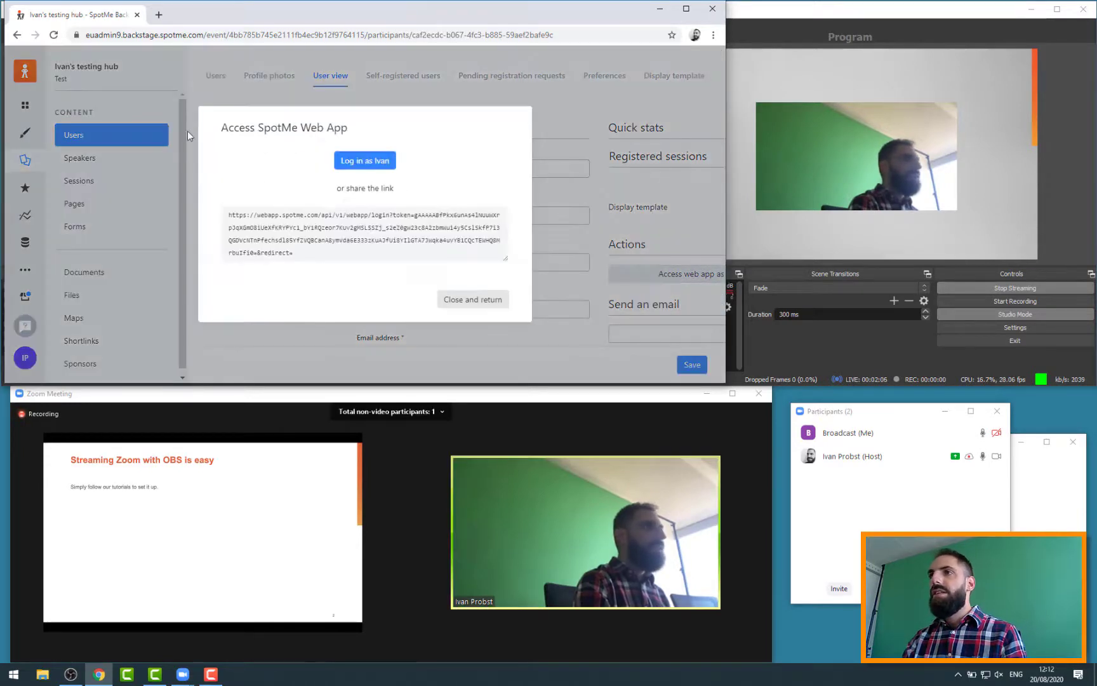
click(380, 166)
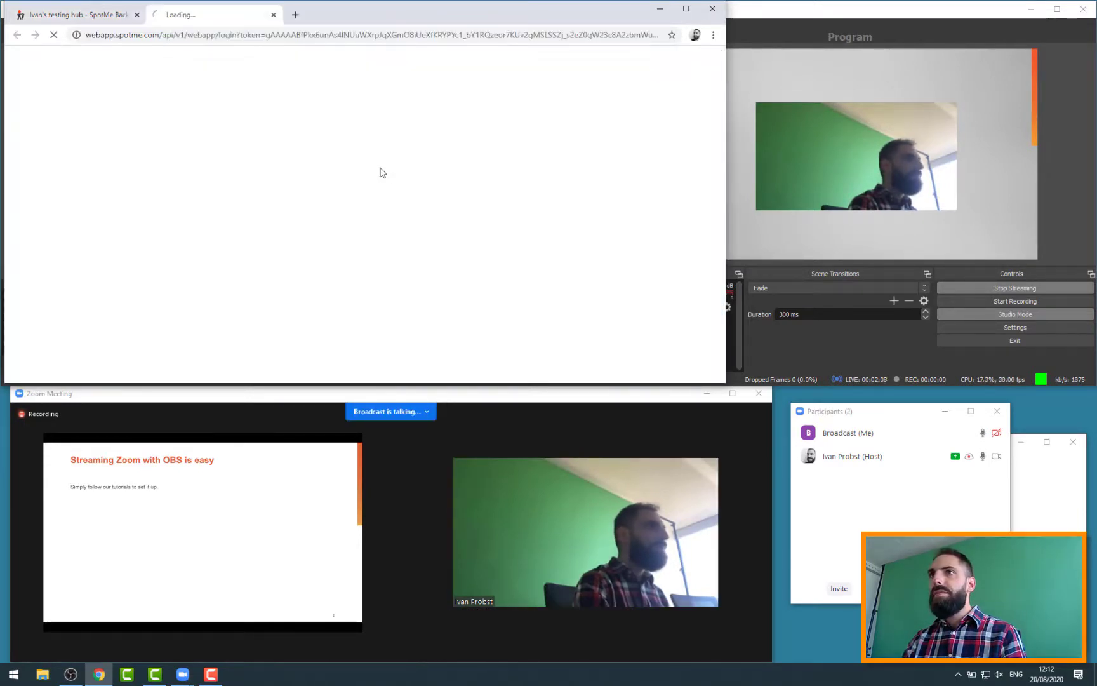
key(ctrl+shift+Tab)
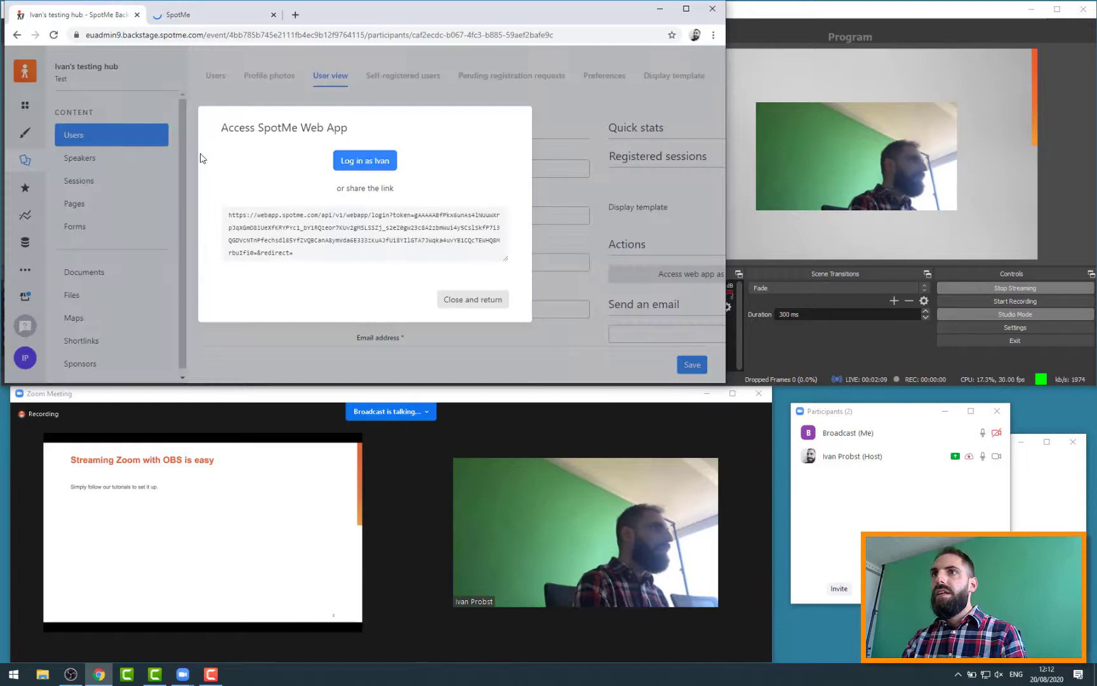
click(473, 304)
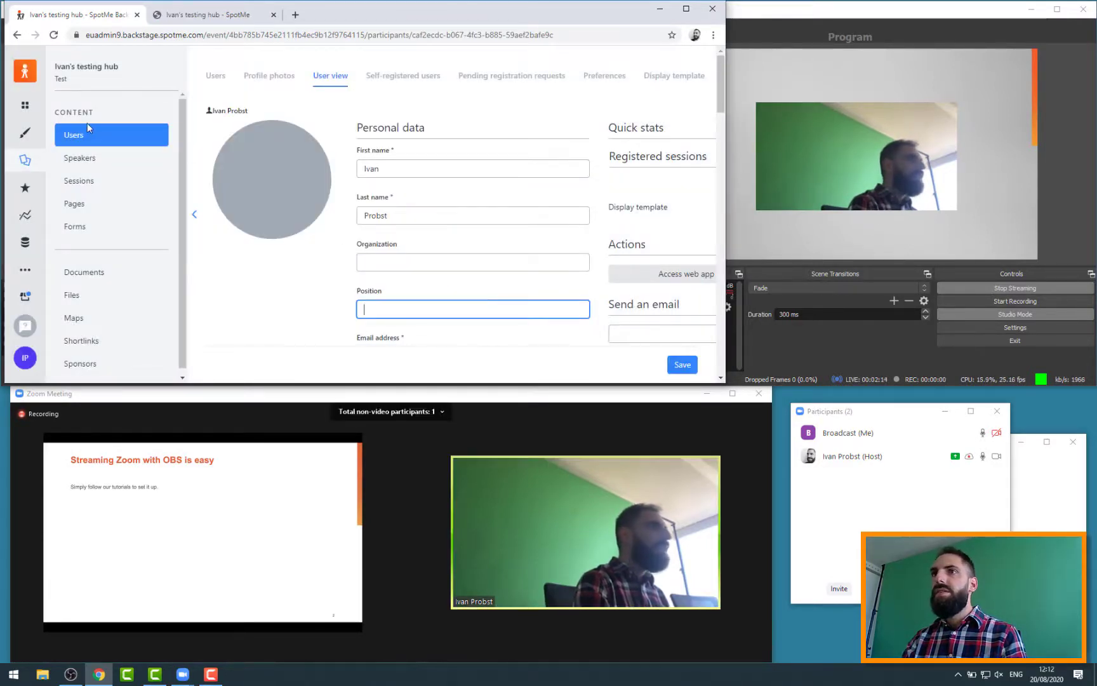
click(25, 146)
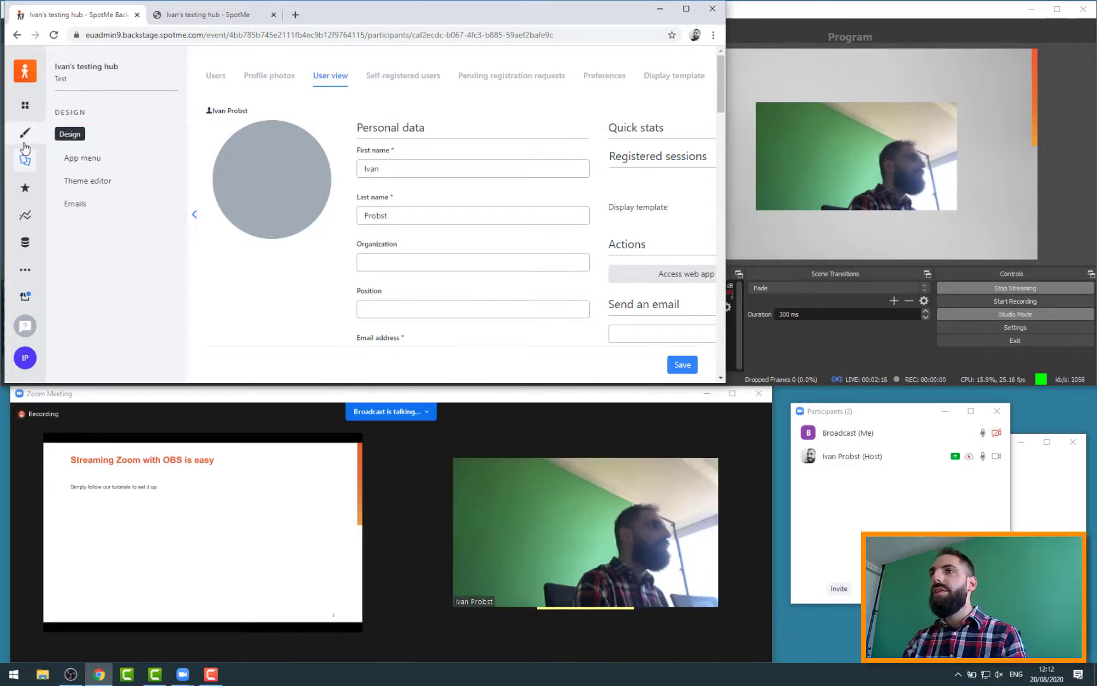
click(33, 191)
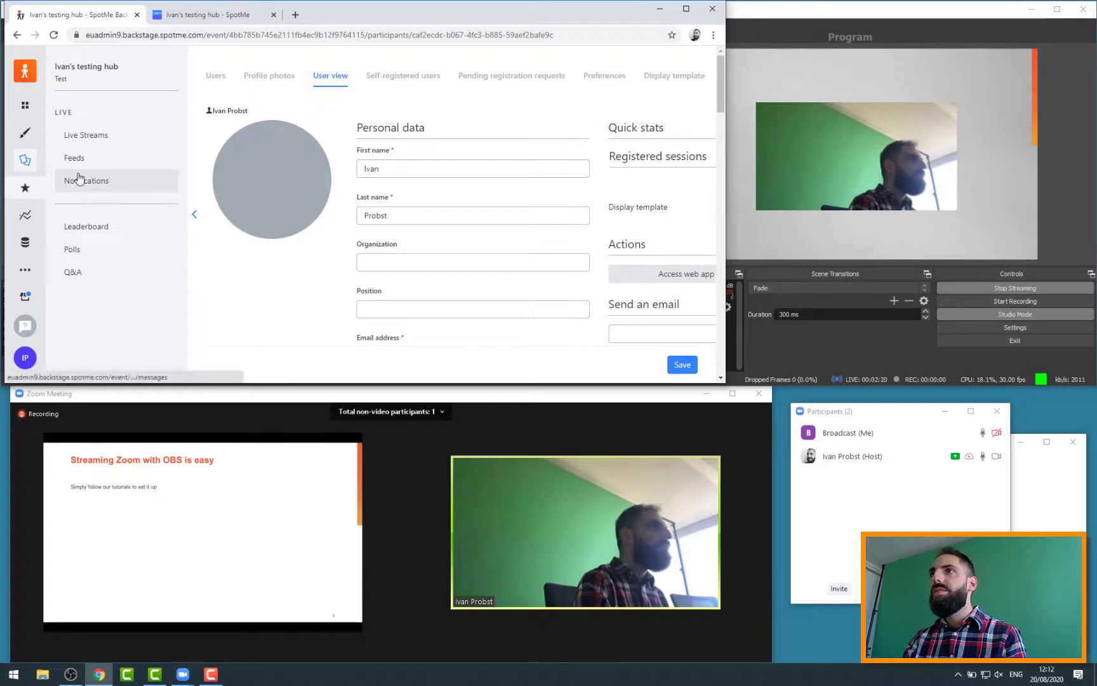
key(ctrl+Tab)
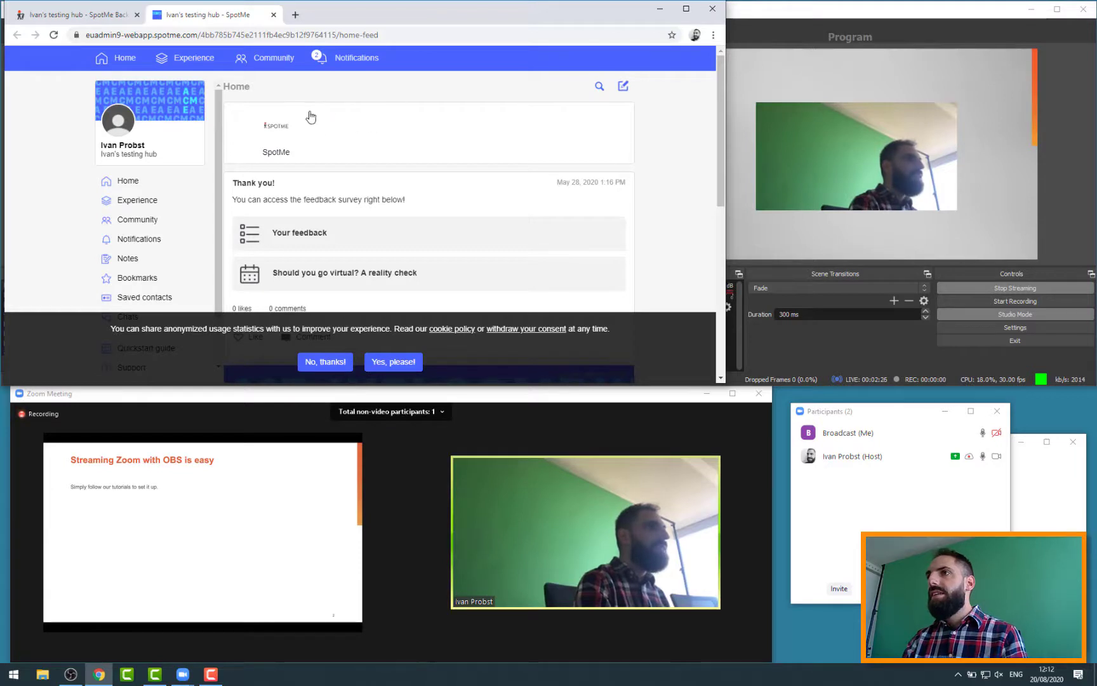
Back in Backstage, open the Design > Home feed settings
key(ctrl+Tab)
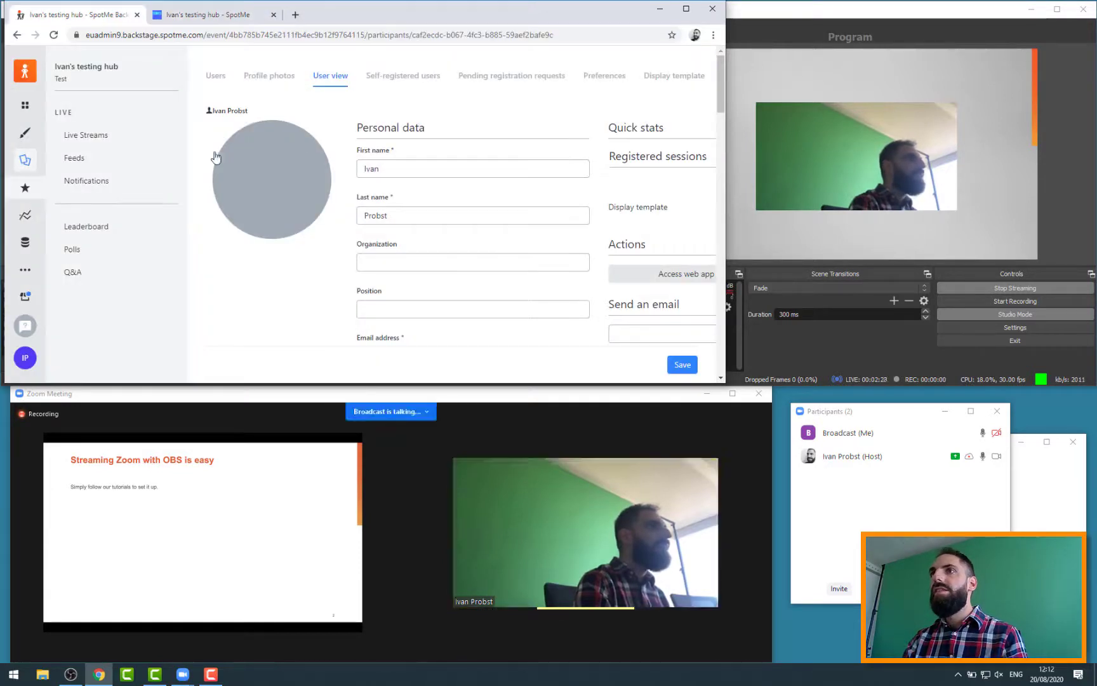
click(23, 135)
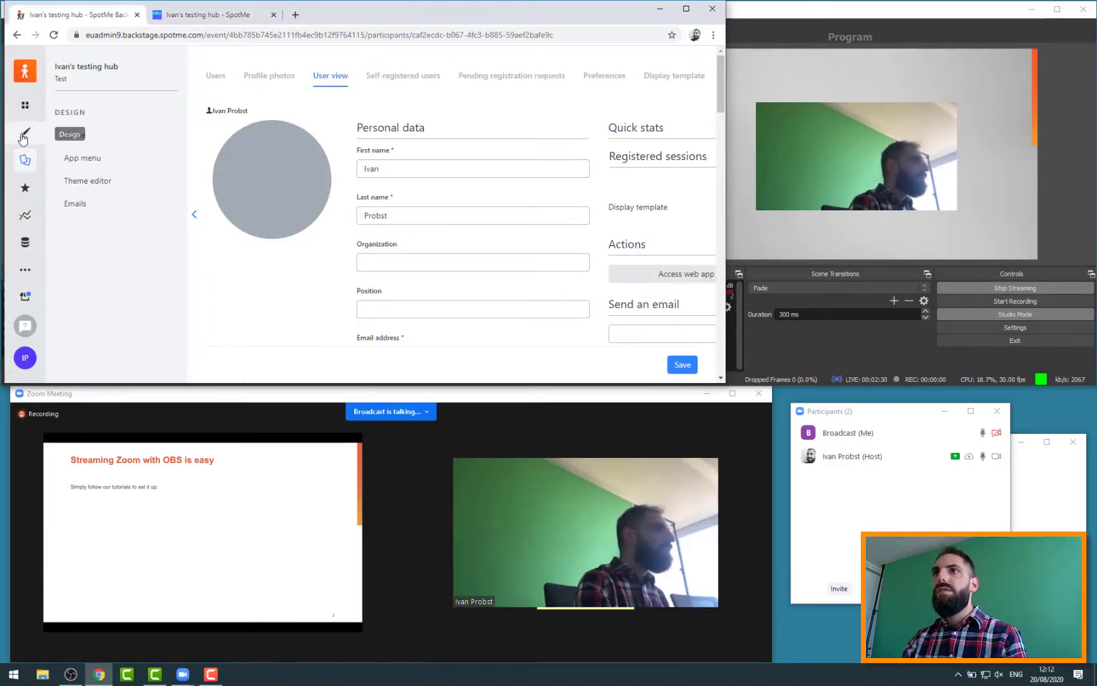
click(69, 135)
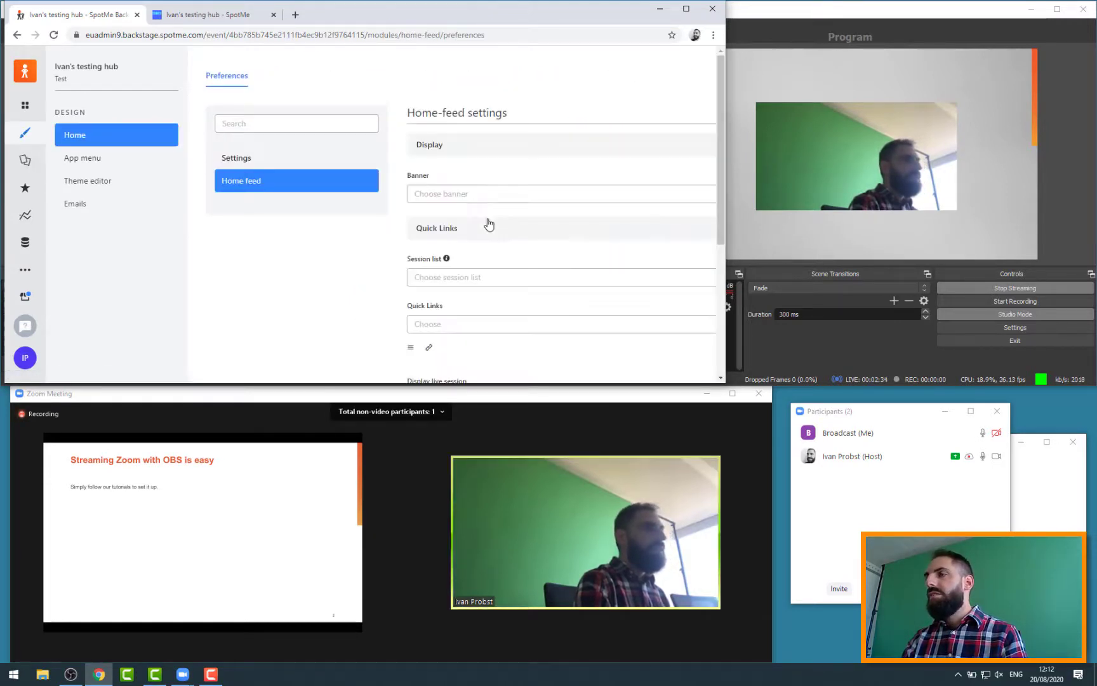
scroll(480, 226, down, 2)
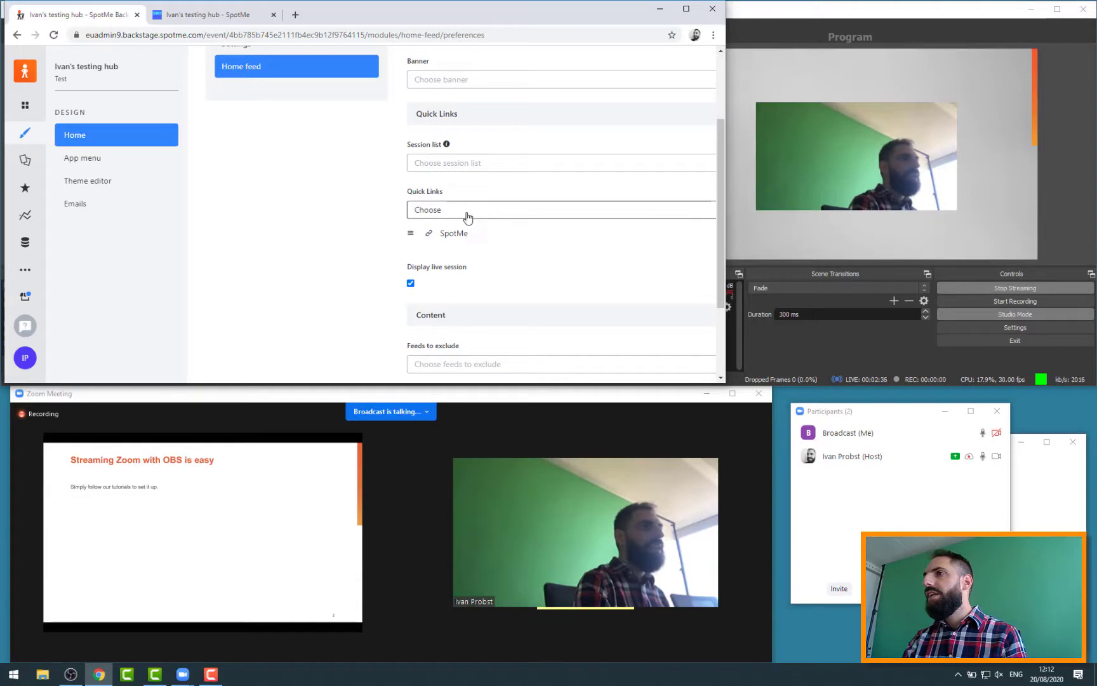
Add a Live Stream quick link to 'Zoom to OBS live stream' and save the home-feed settings
click(466, 236)
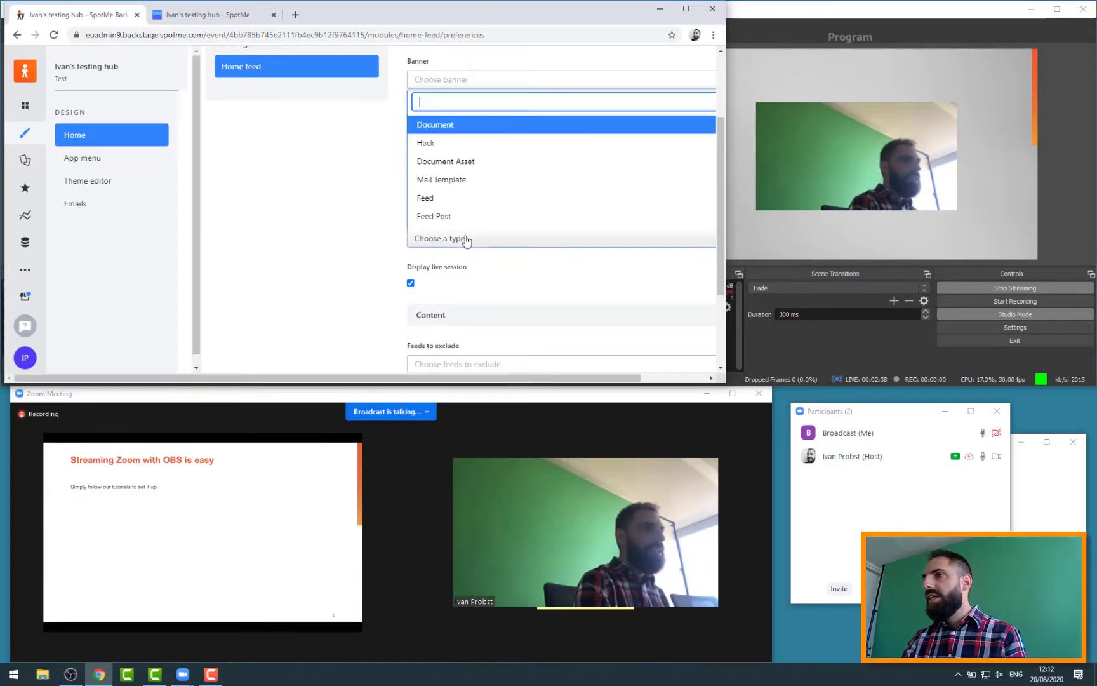
text(live)
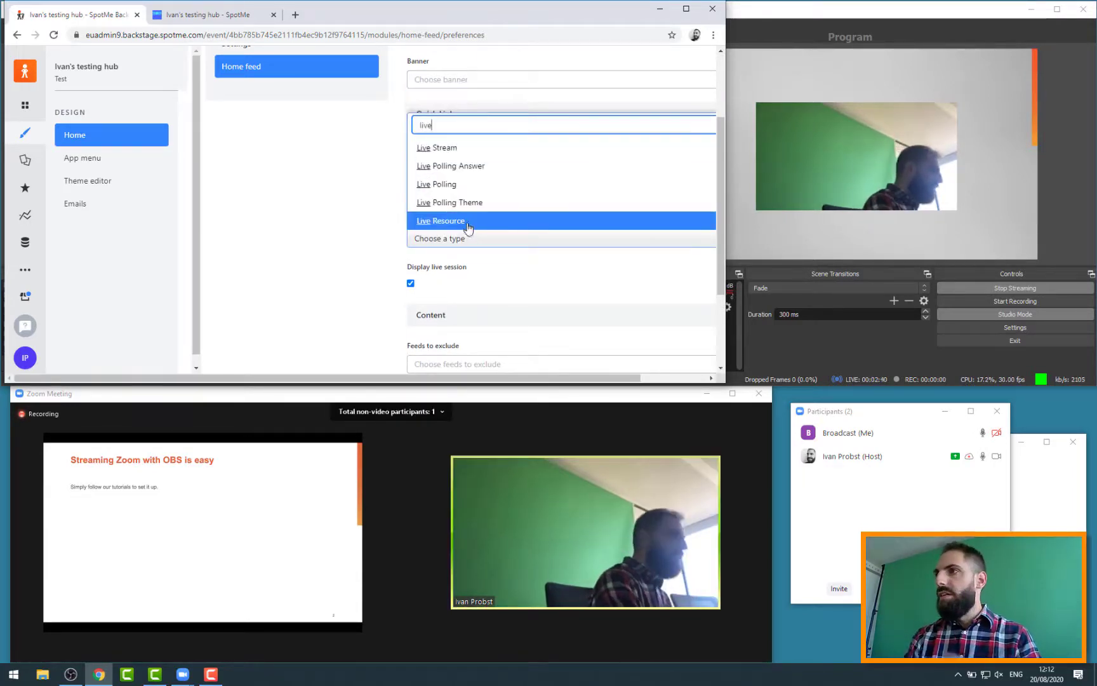
click(478, 150)
click(451, 261)
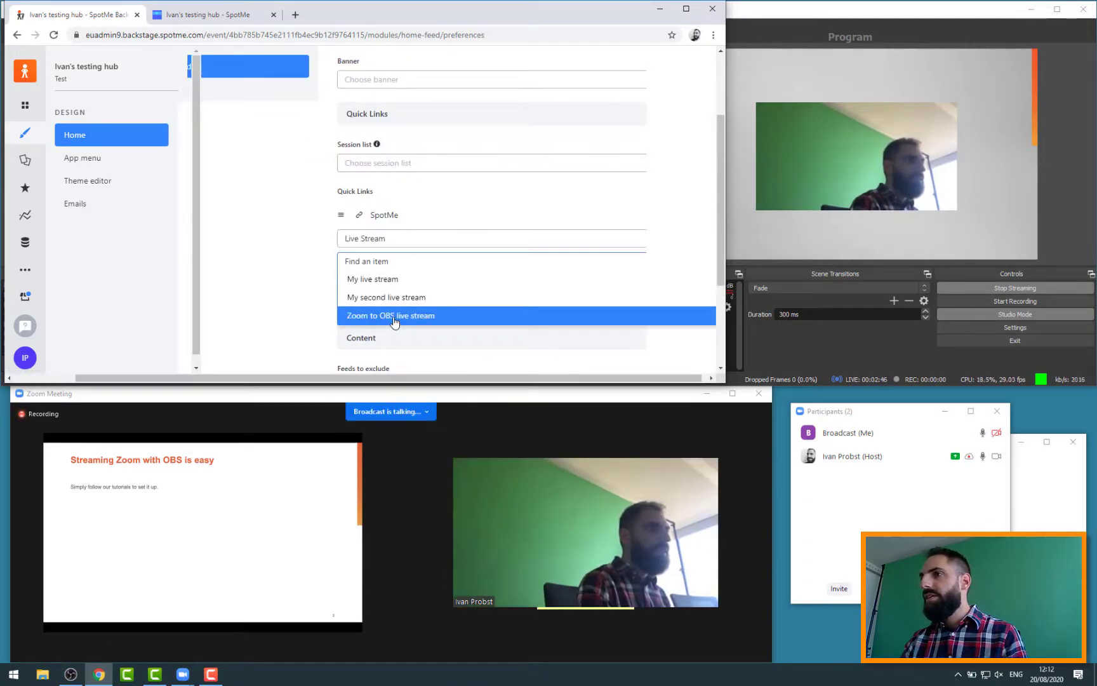
click(394, 316)
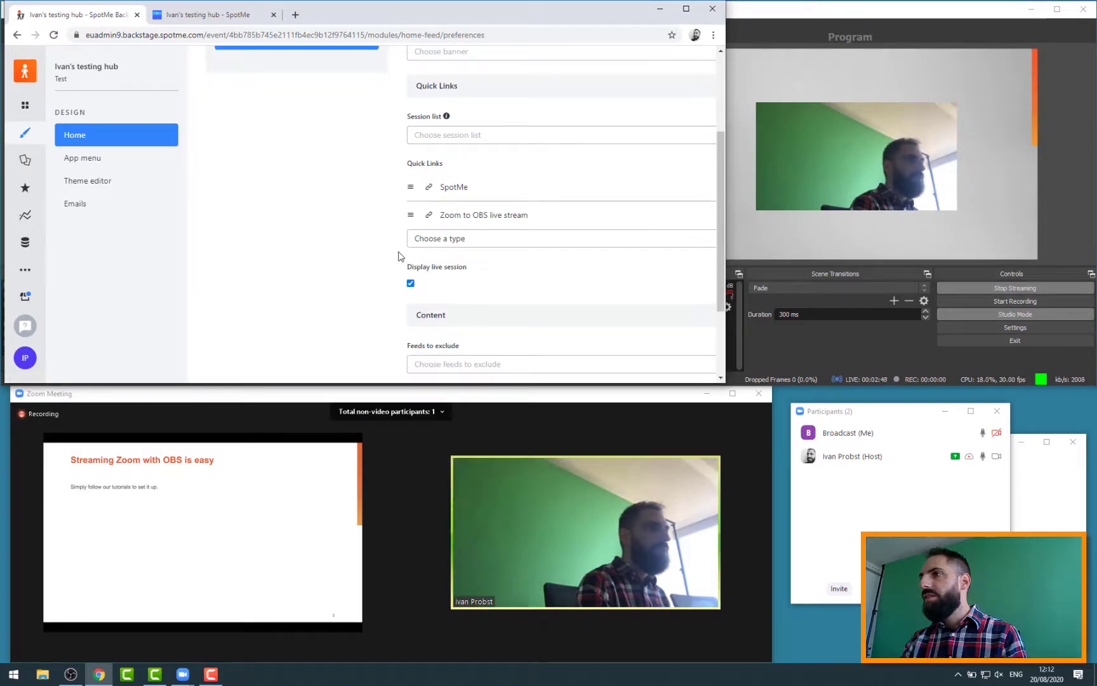
scroll(503, 269, down, 2)
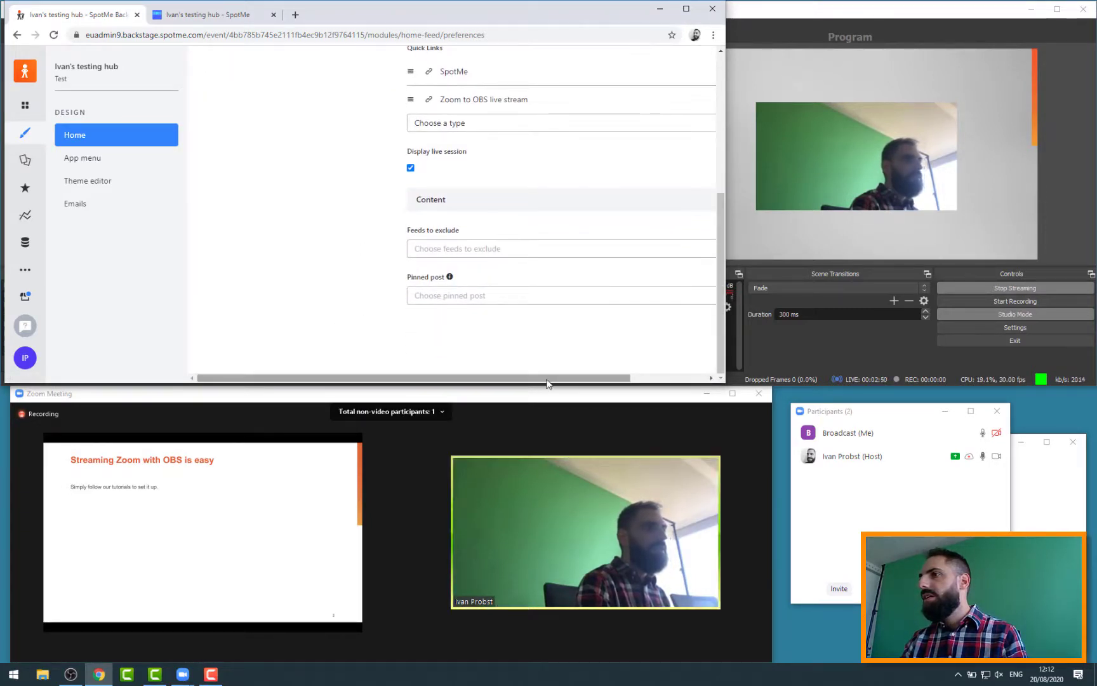
drag(546, 379, 713, 384)
click(672, 328)
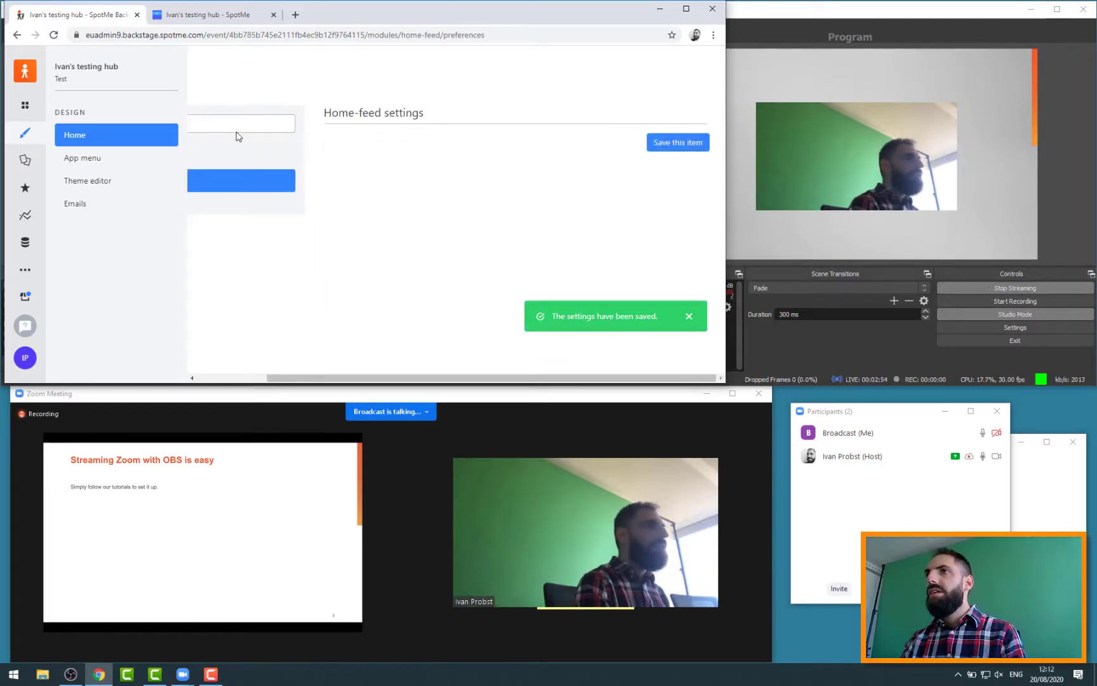
Reload the web app home feed, accept the cookie notice, and open the 'Zoom to OBS live stream' quick link
click(226, 15)
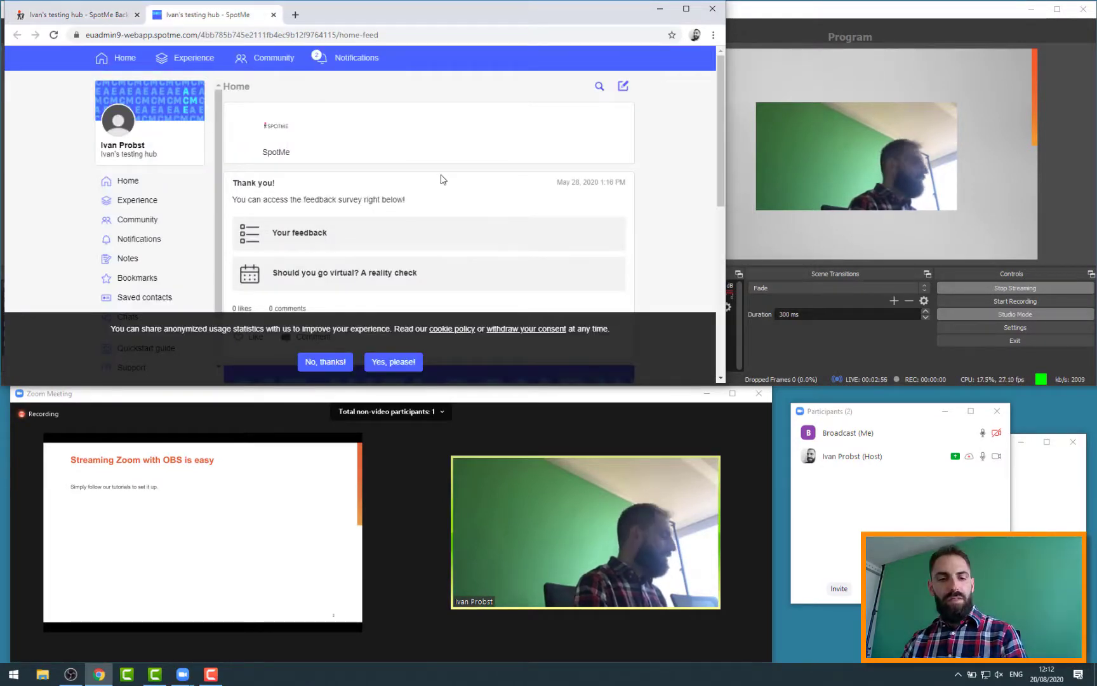
key(F5)
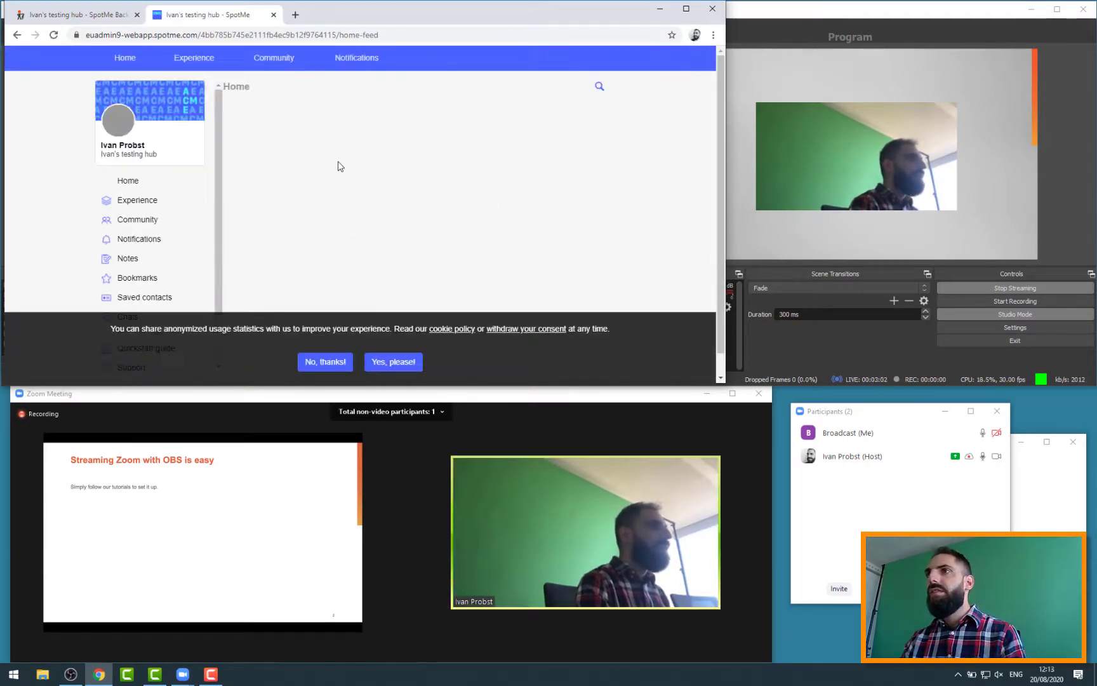
click(384, 362)
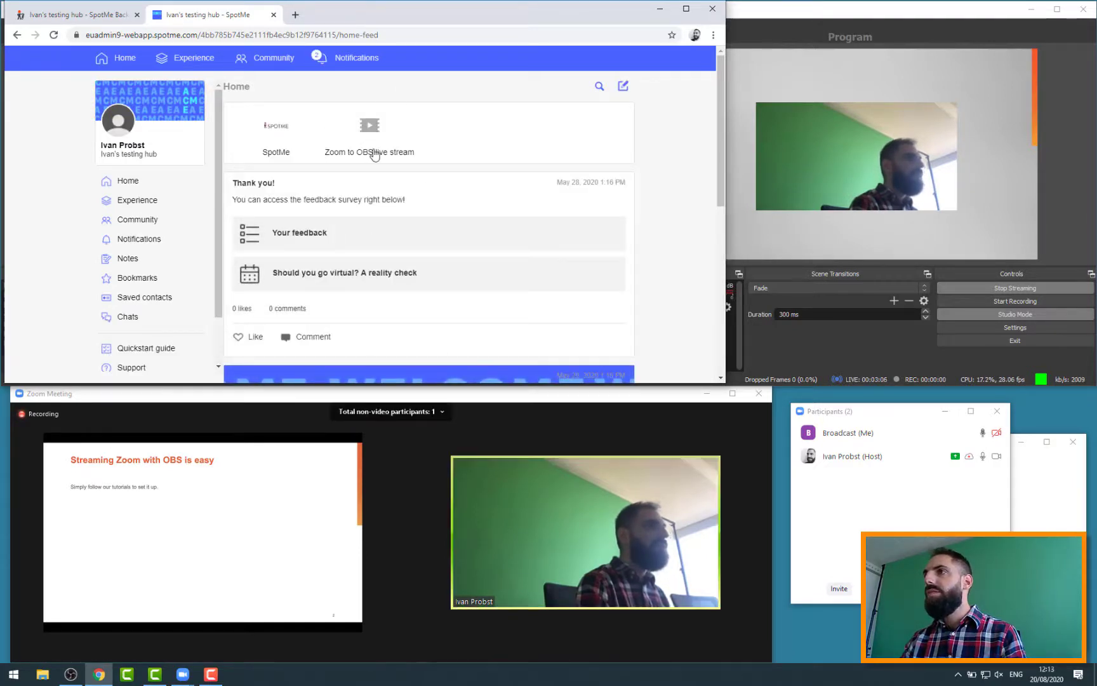
click(371, 127)
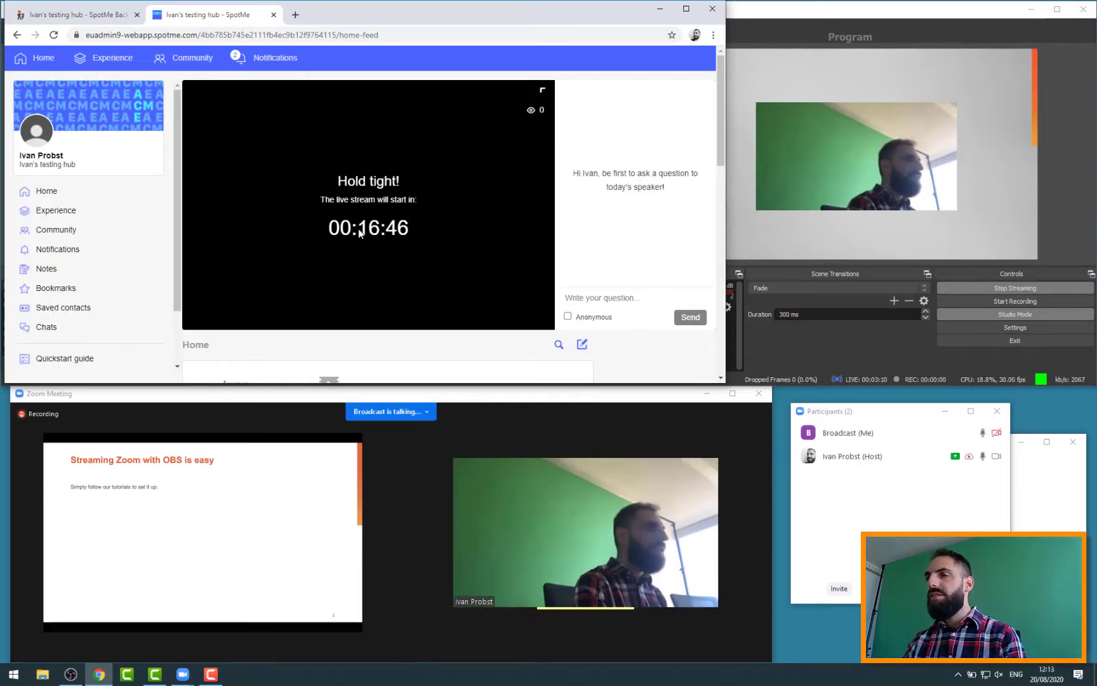
In Backstage, open the 'Zoom to OBS live stream' page from the Live Streams list
click(88, 15)
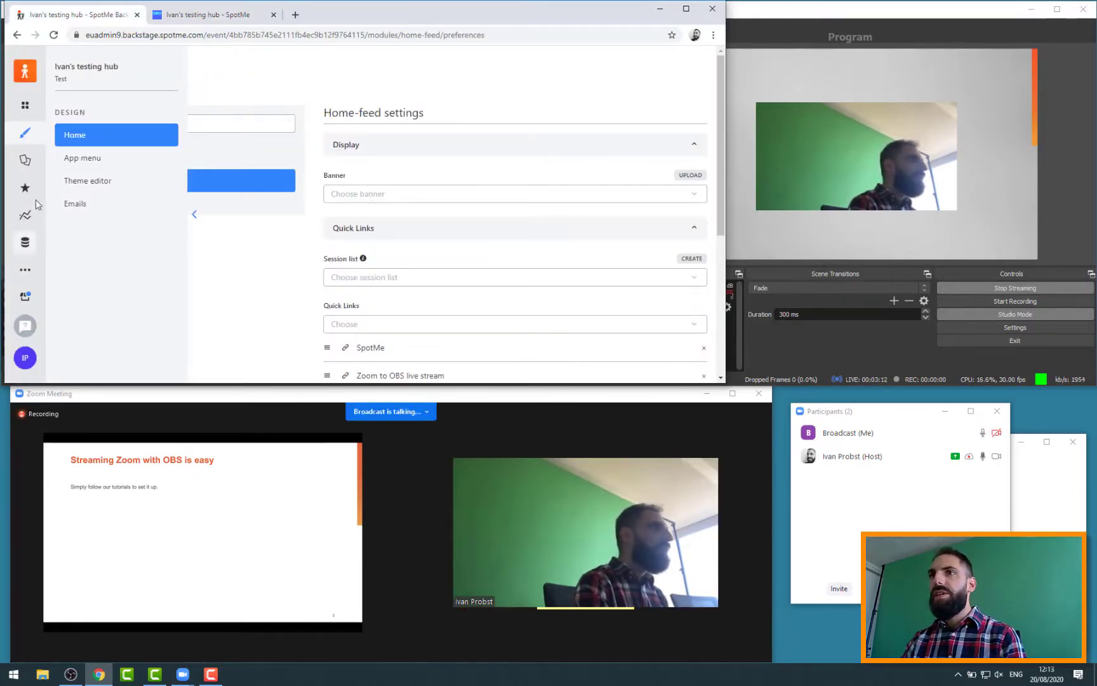
click(25, 187)
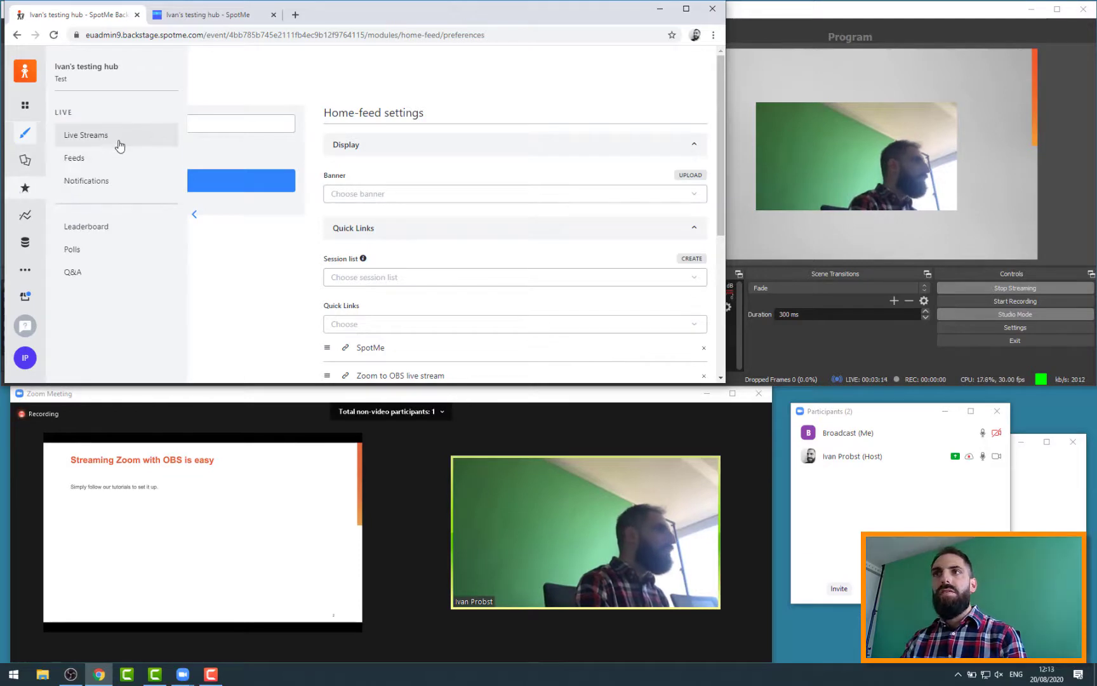
click(118, 144)
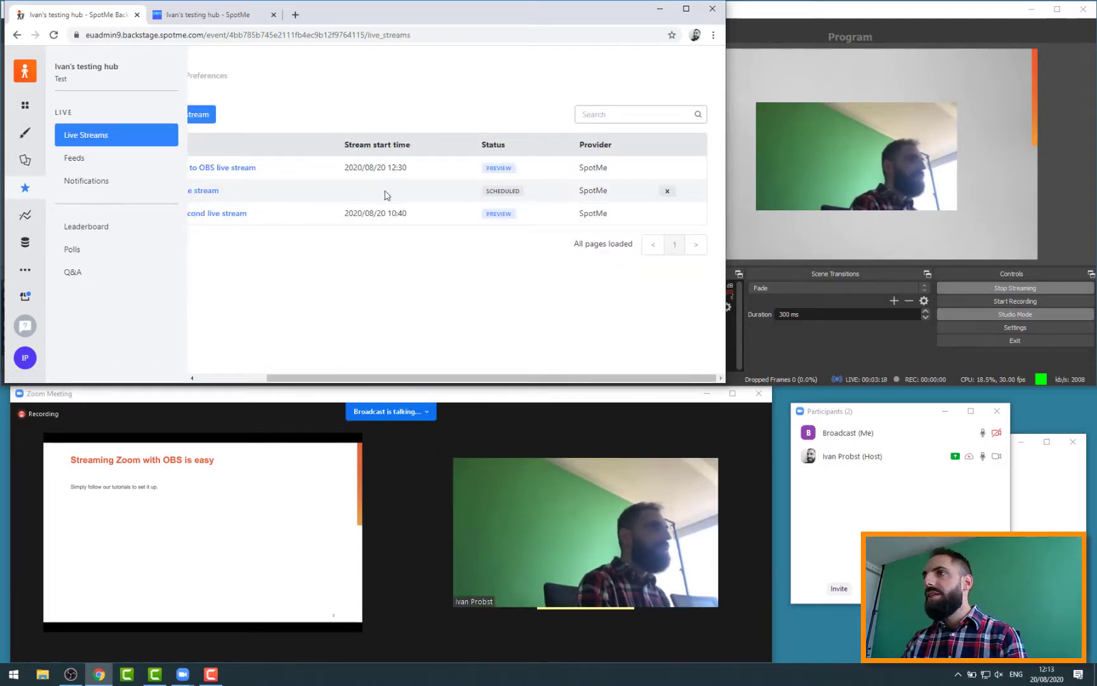
drag(387, 378, 317, 378)
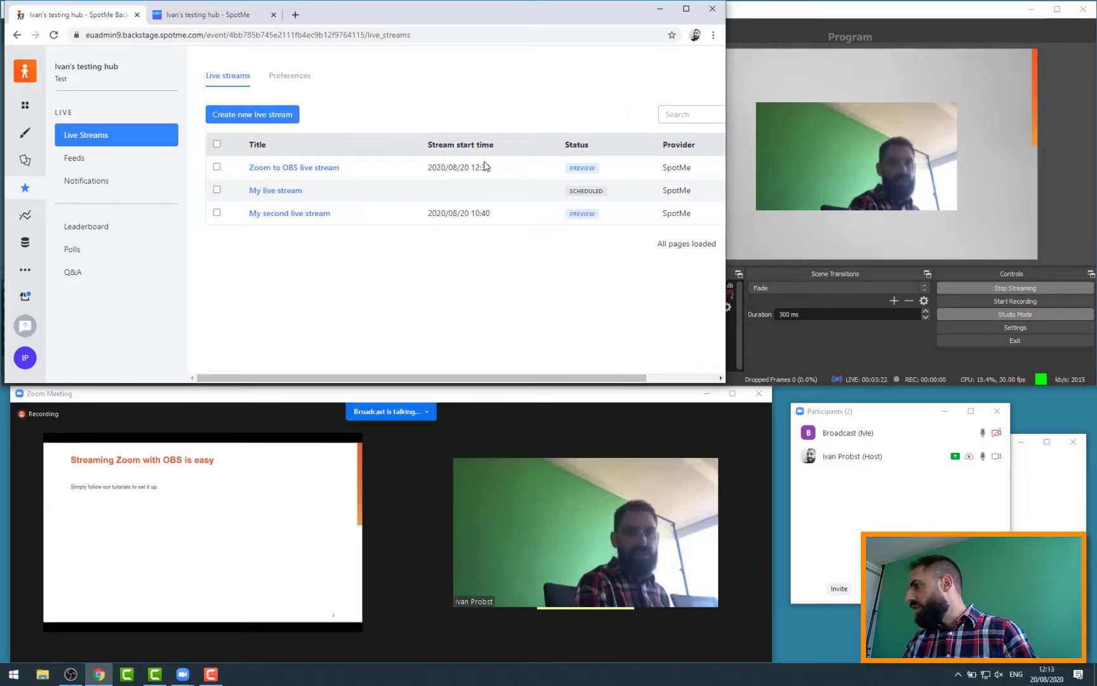
click(185, 19)
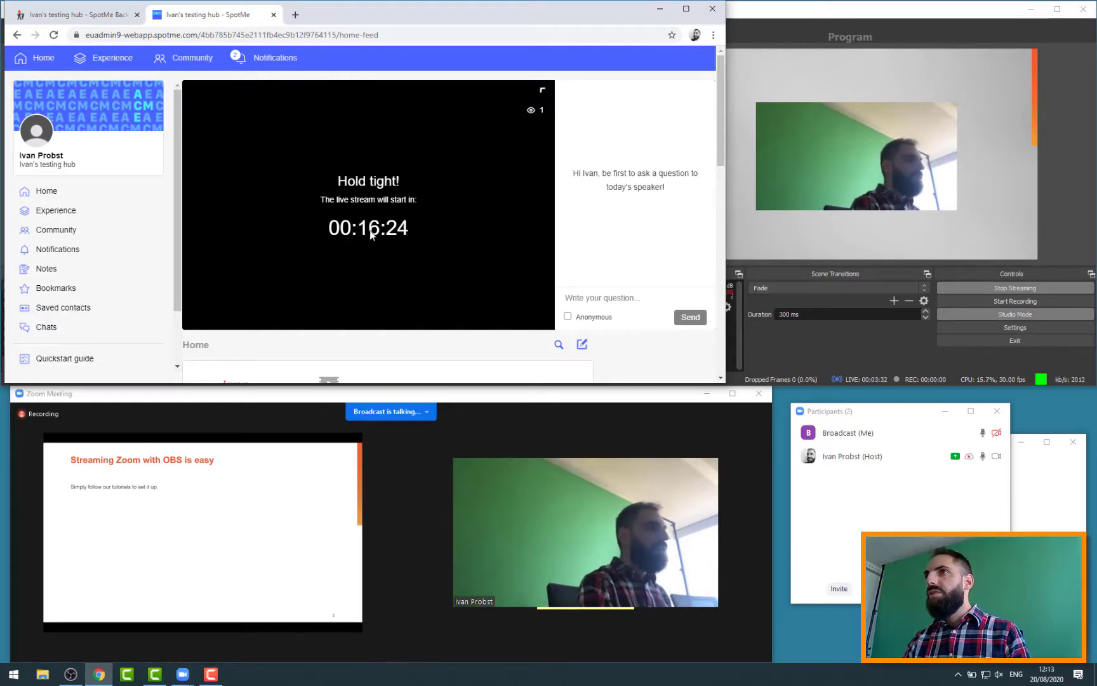
click(78, 14)
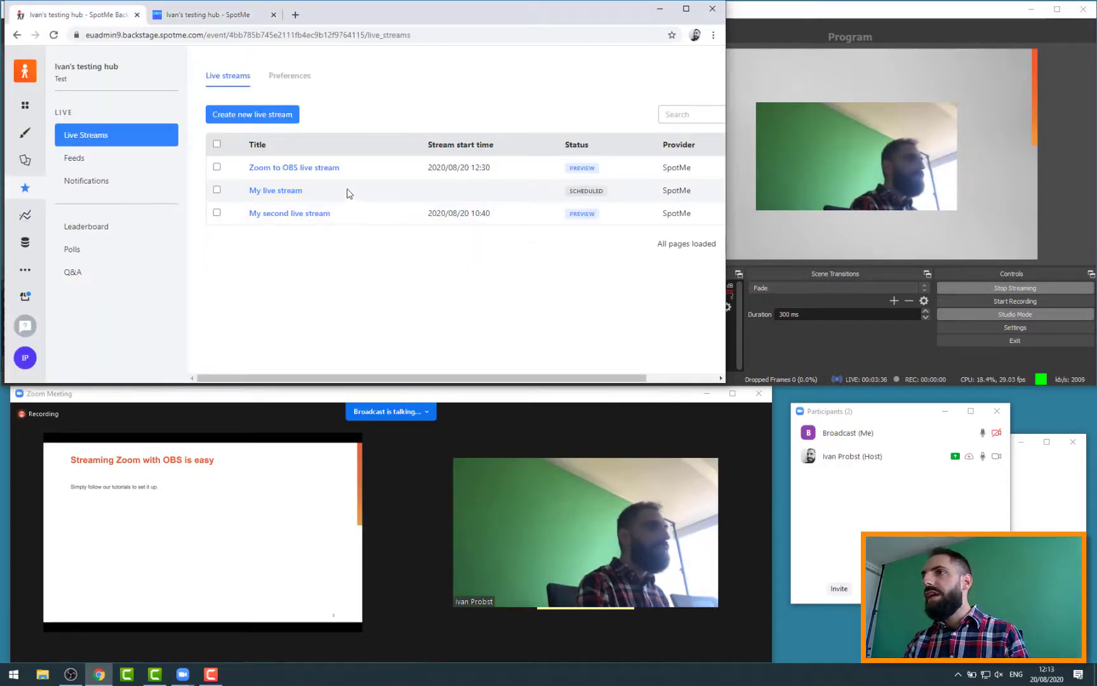
click(330, 170)
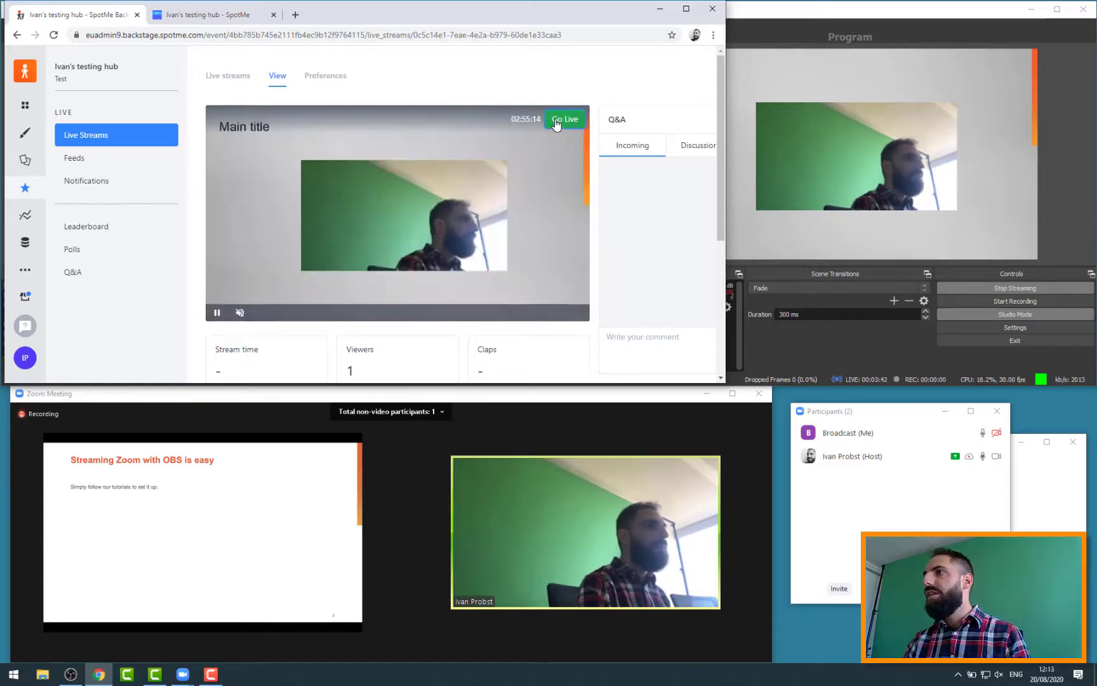
Take the Zoom to OBS live stream live now and watch the 'Main title' feed on the attendee home feed
click(556, 122)
click(465, 245)
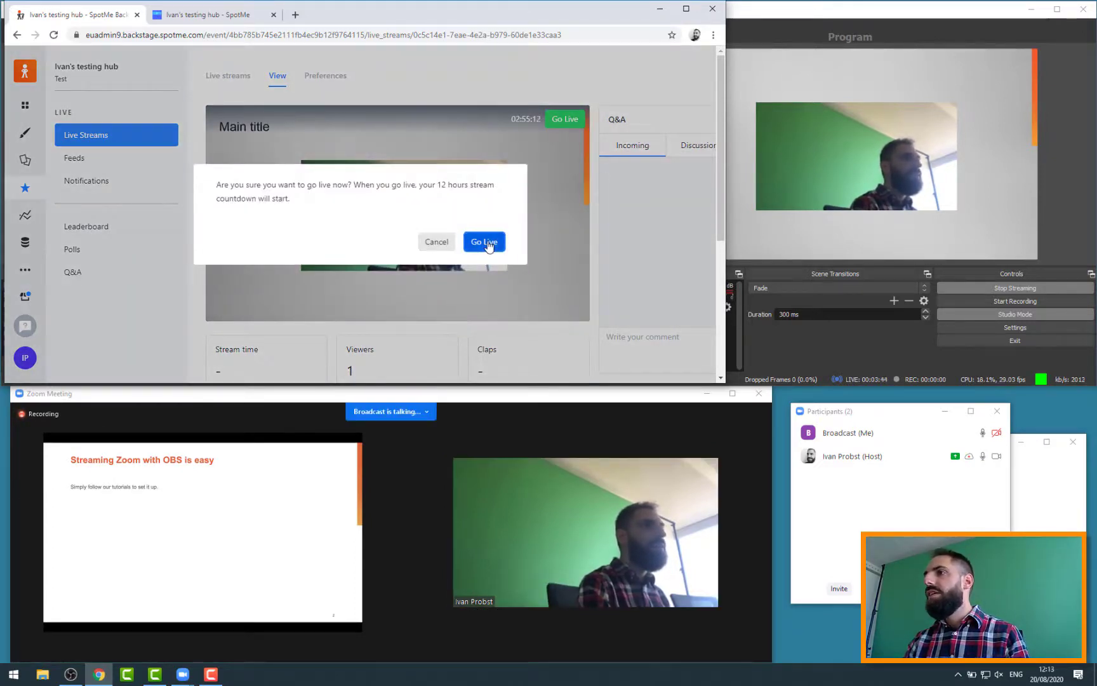
click(176, 16)
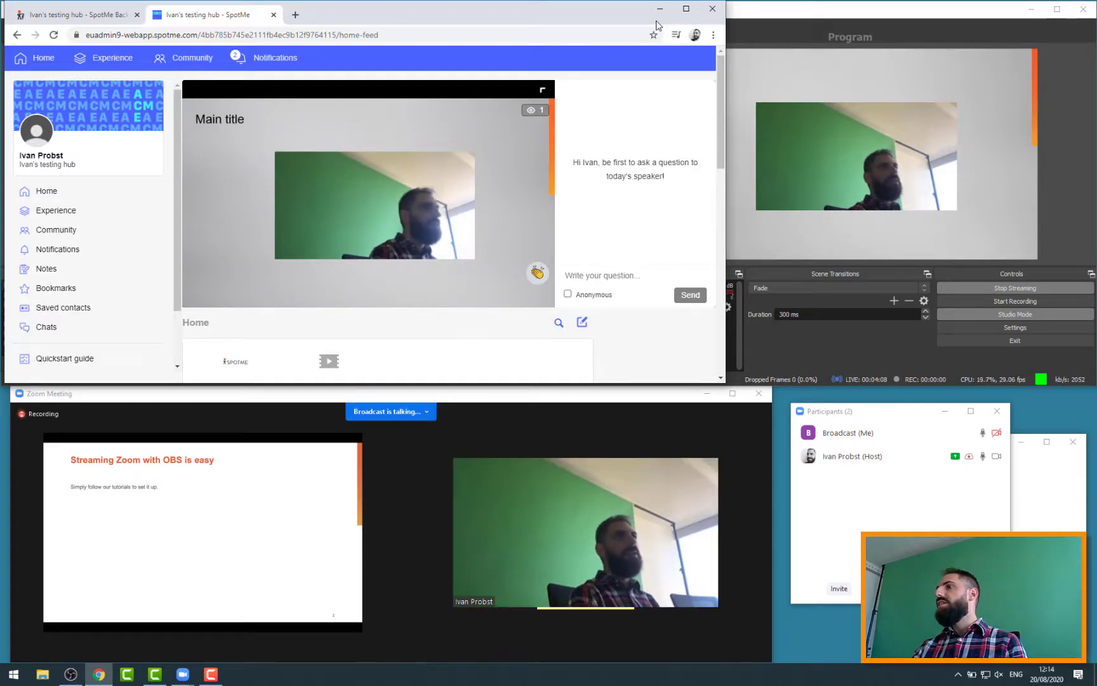
mouse_move(600, 599)
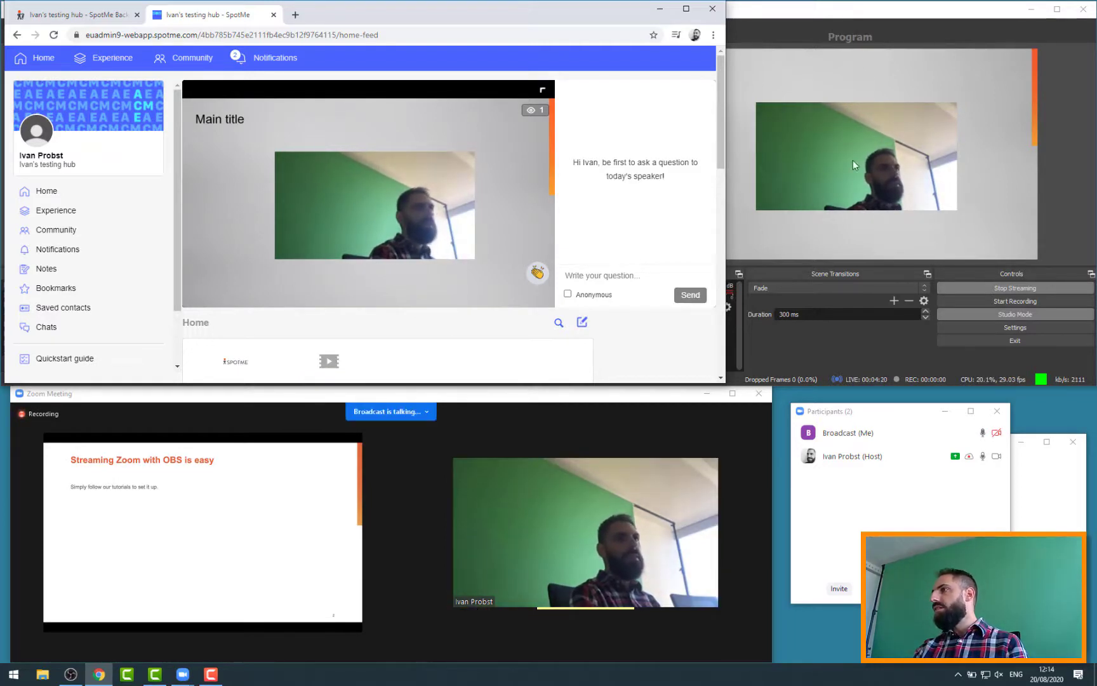
mouse_move(357, 225)
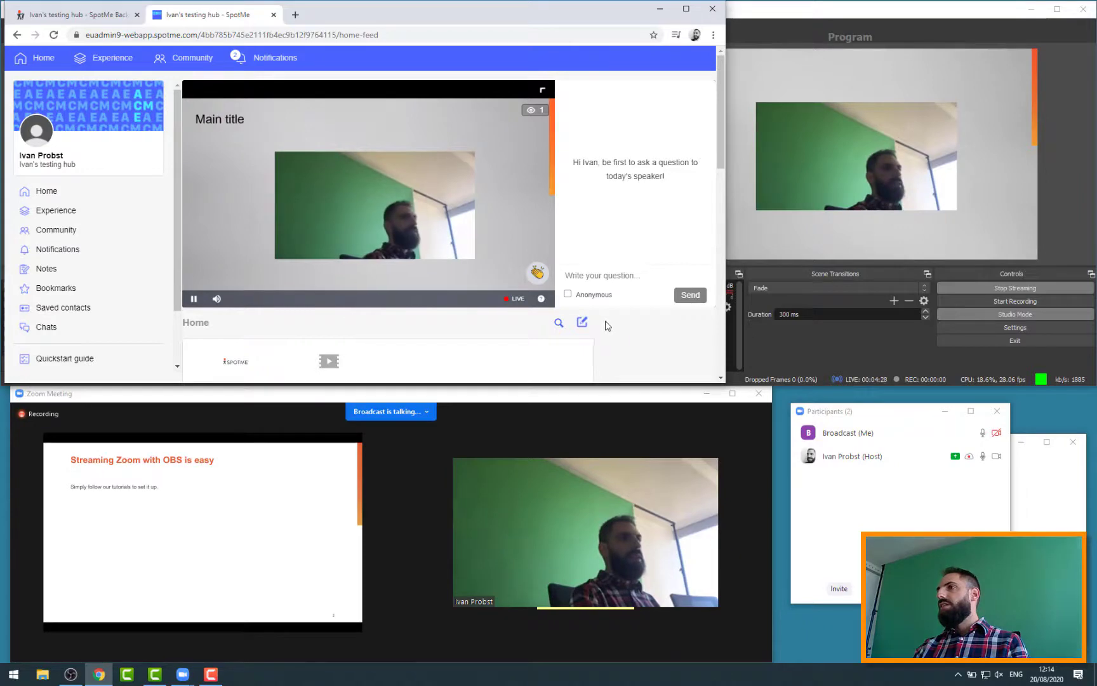
scroll(641, 331, down, 5)
scroll(642, 331, up, 5)
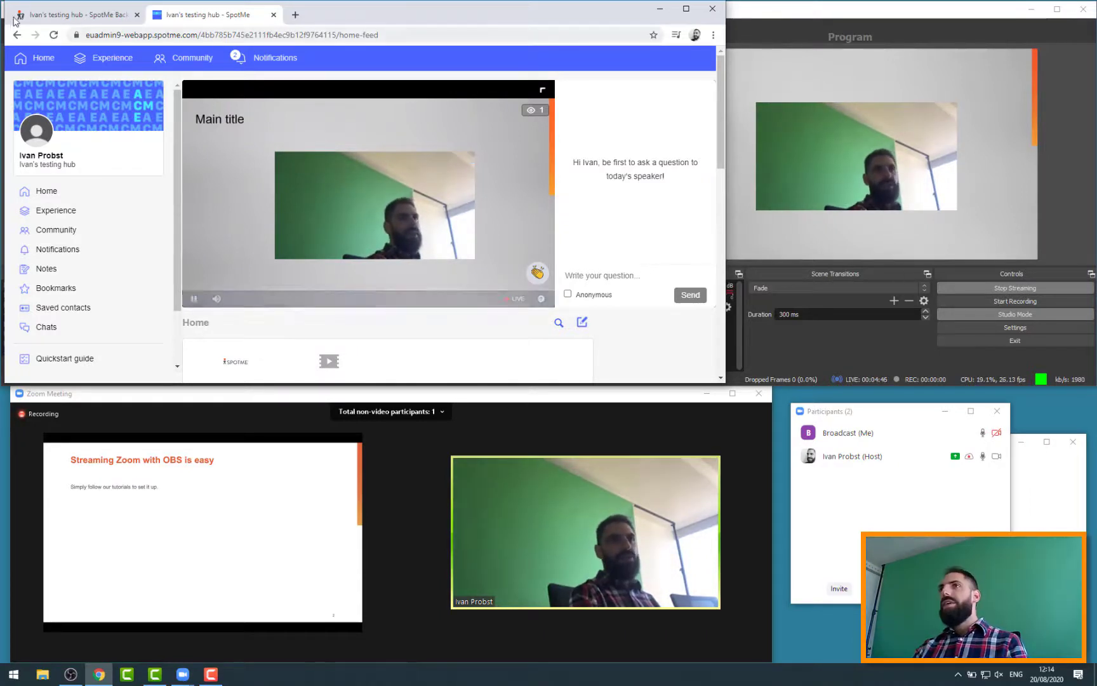
End the live stream immediately from its Backstage page
click(92, 19)
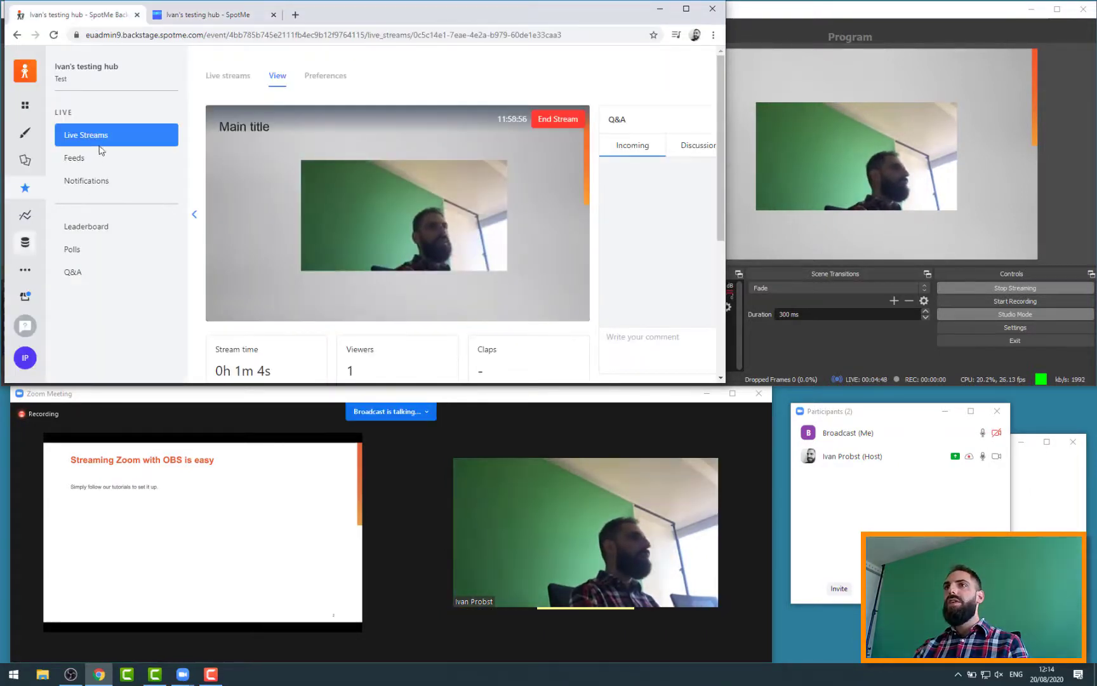
click(562, 118)
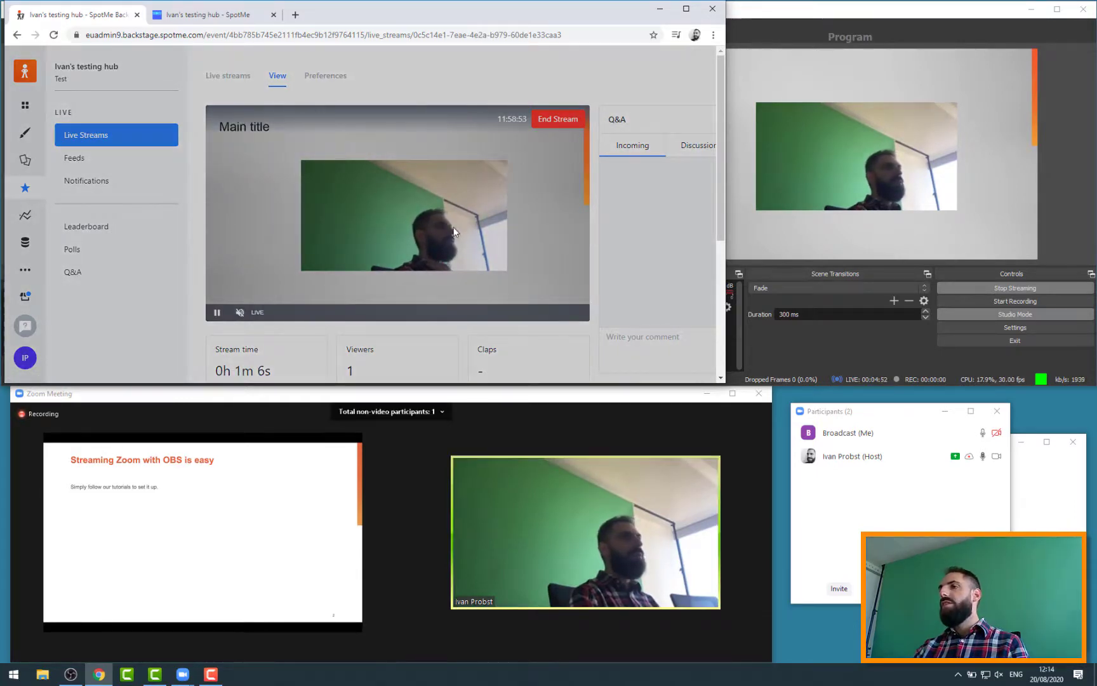
click(486, 211)
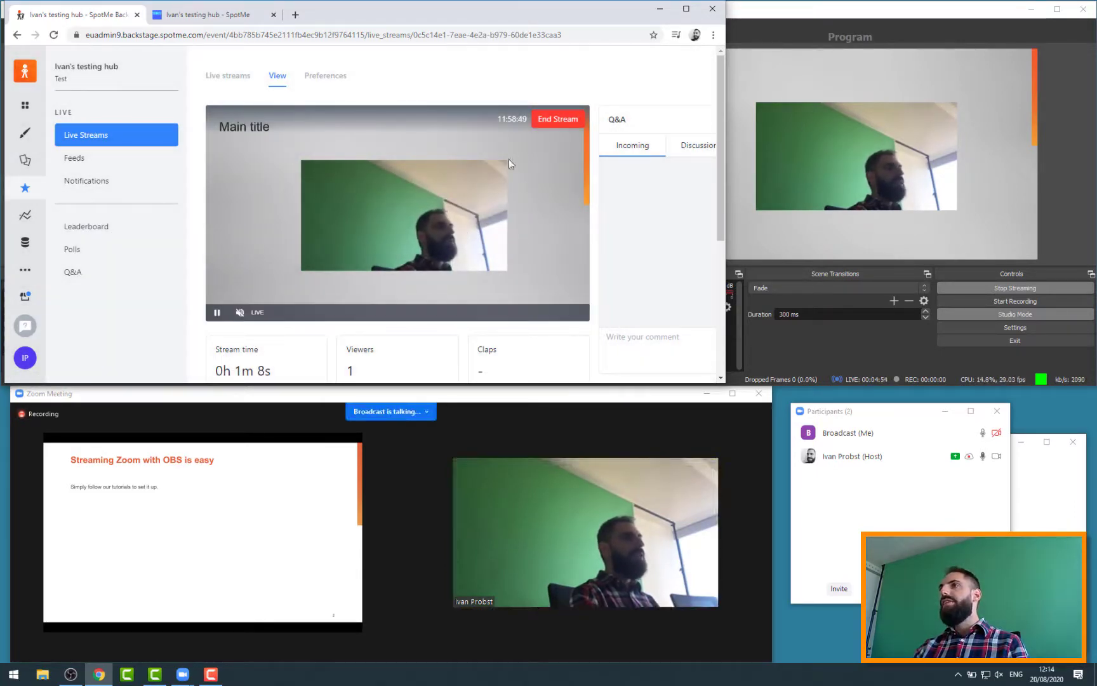
click(548, 123)
click(482, 258)
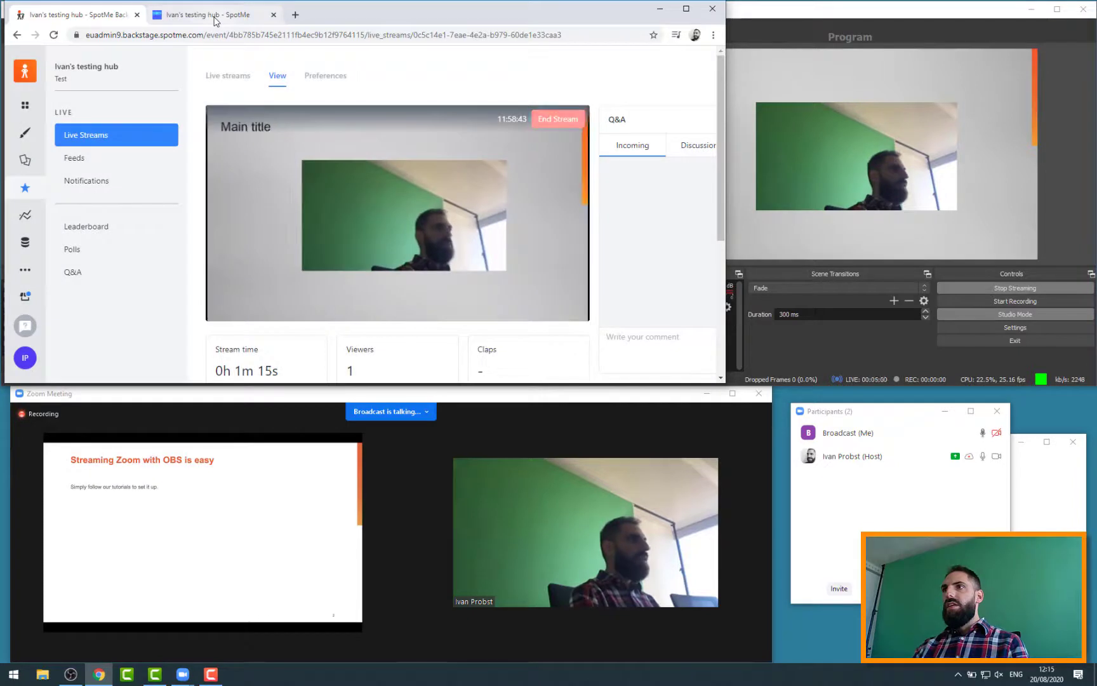
Check the attendee home feed until it shows the 'Hold tight!' countdown at 00:14:32
click(207, 15)
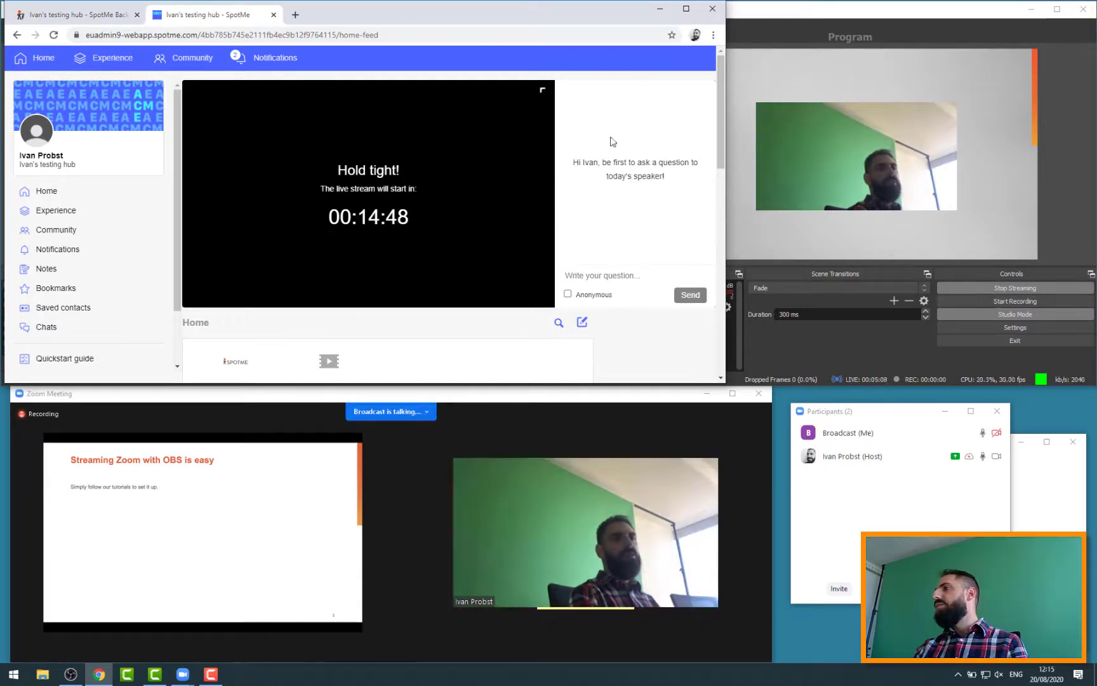
click(85, 16)
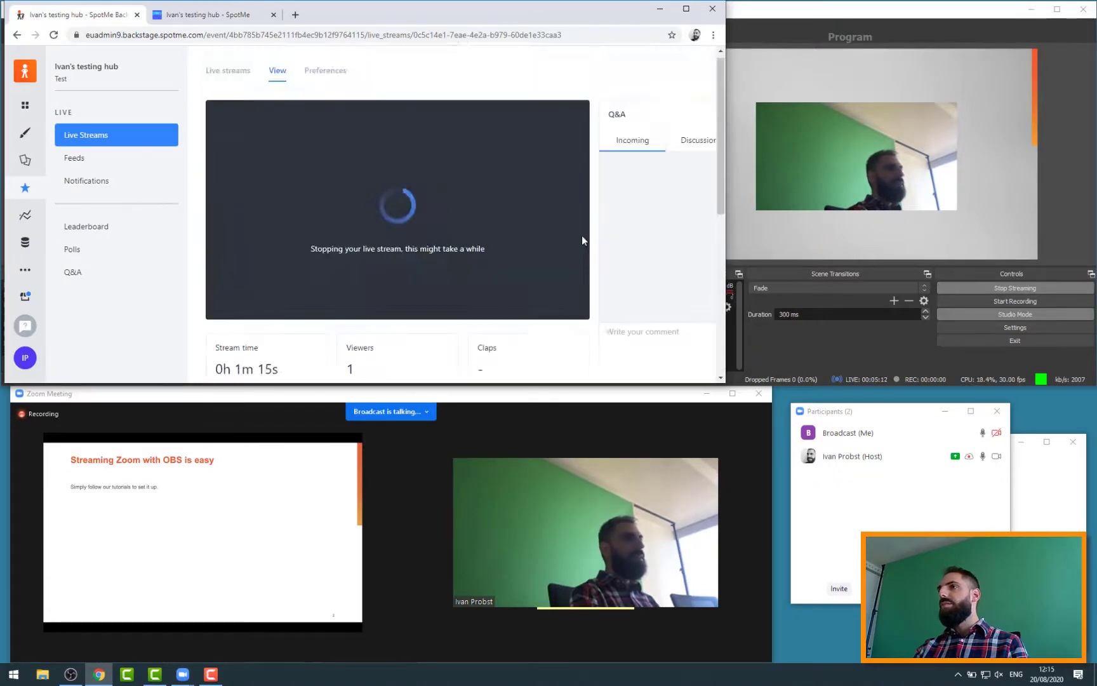
click(210, 14)
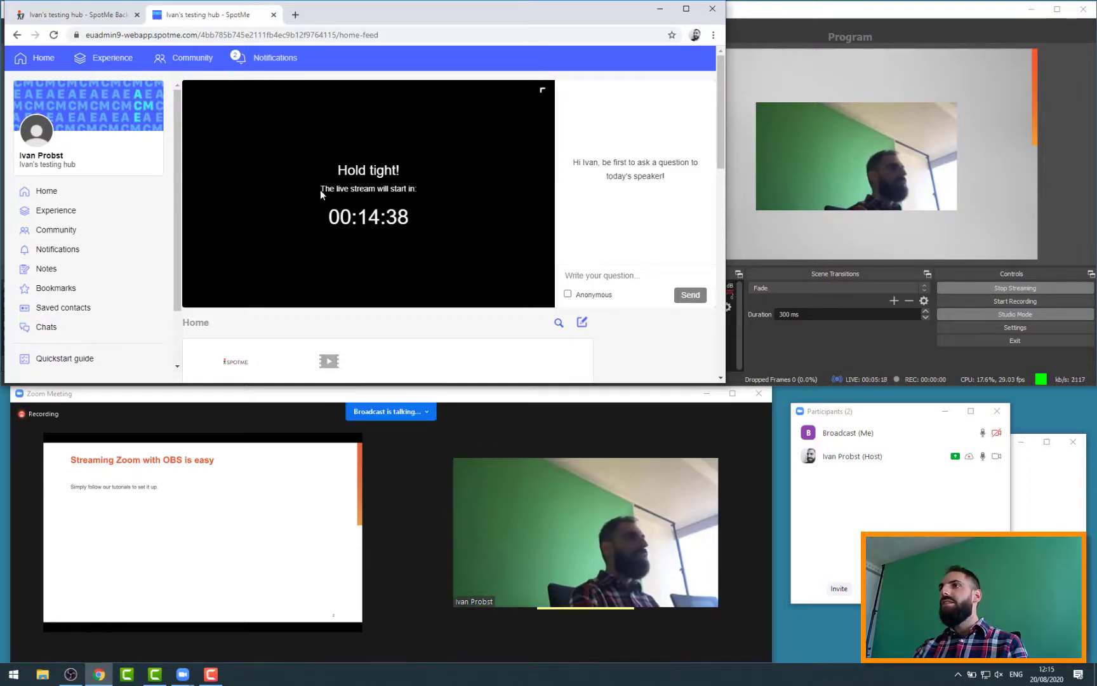
click(72, 19)
click(223, 18)
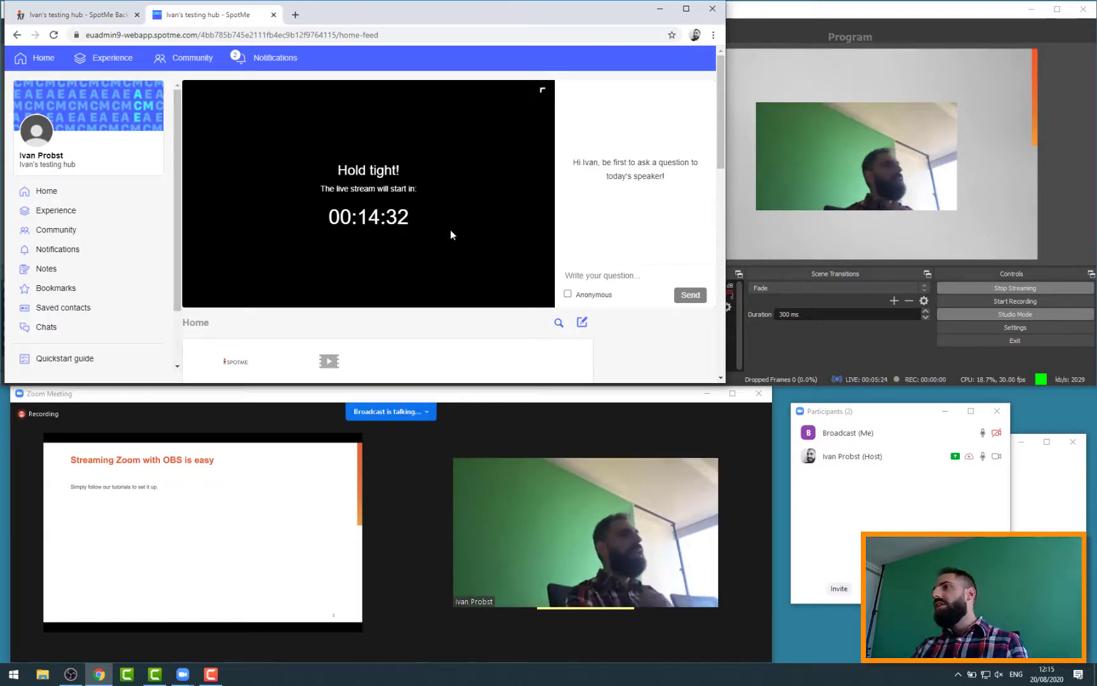
Bring OBS Studio forward and stop streaming, resetting the live timer to 00:00:00
click(869, 364)
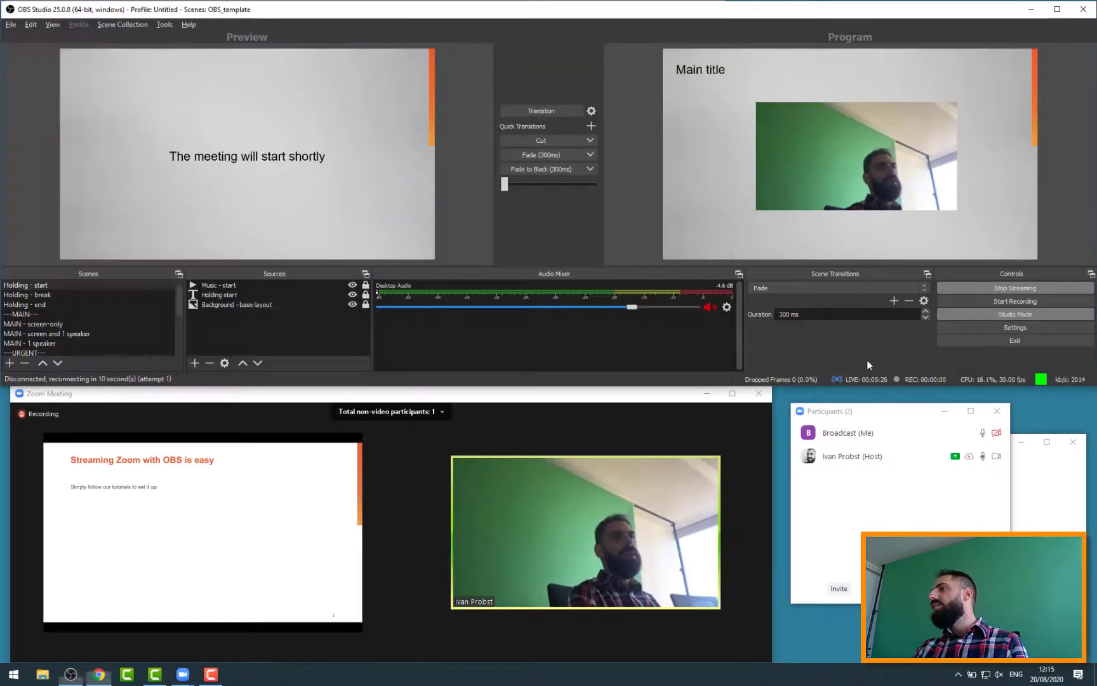
click(994, 286)
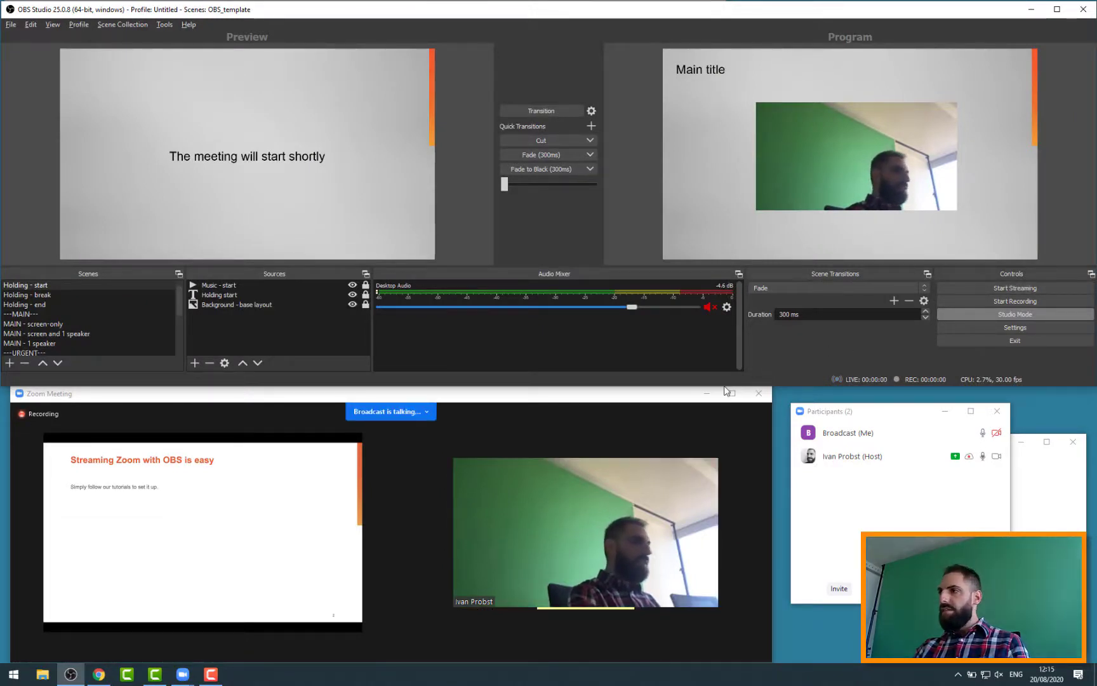
mouse_move(626, 398)
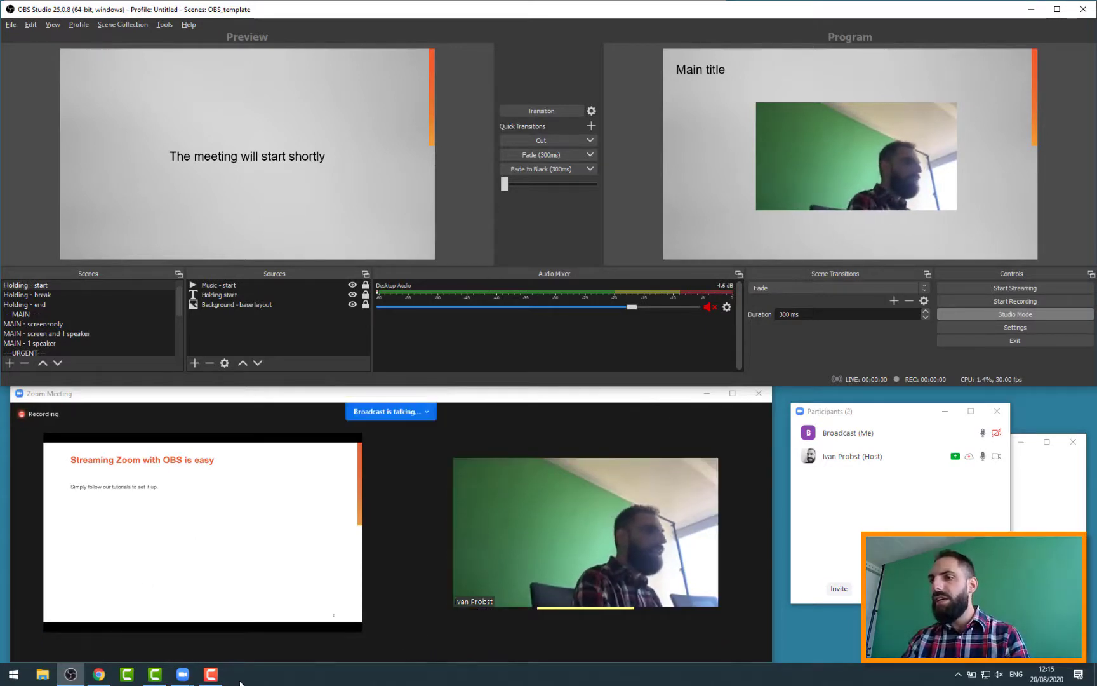
mouse_move(222, 681)
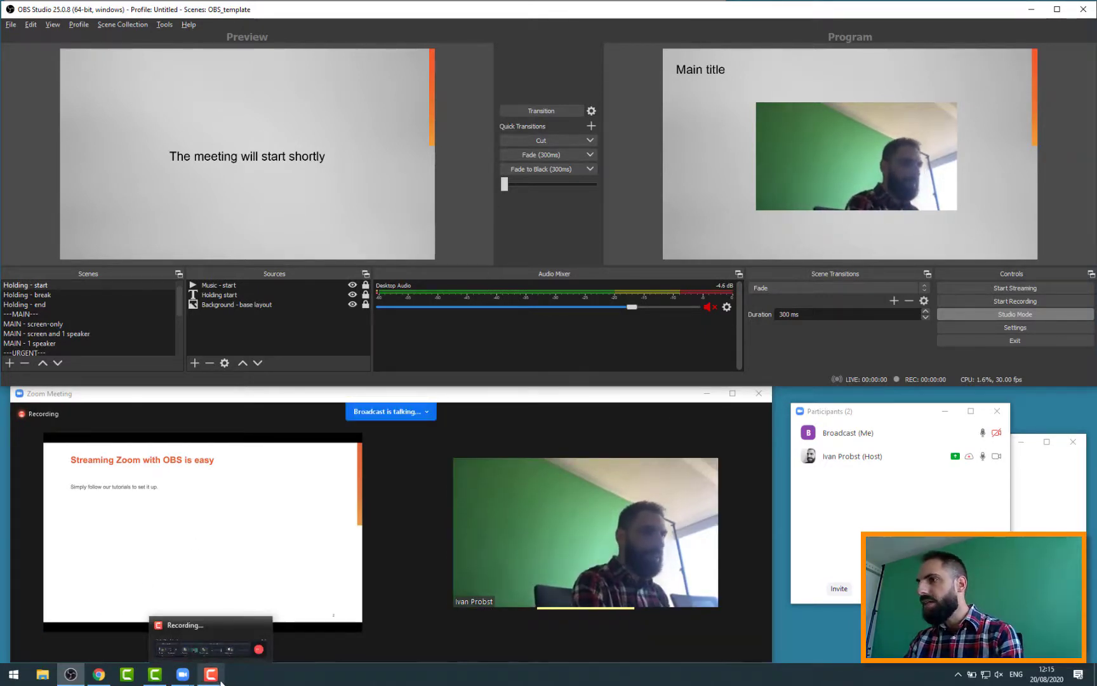